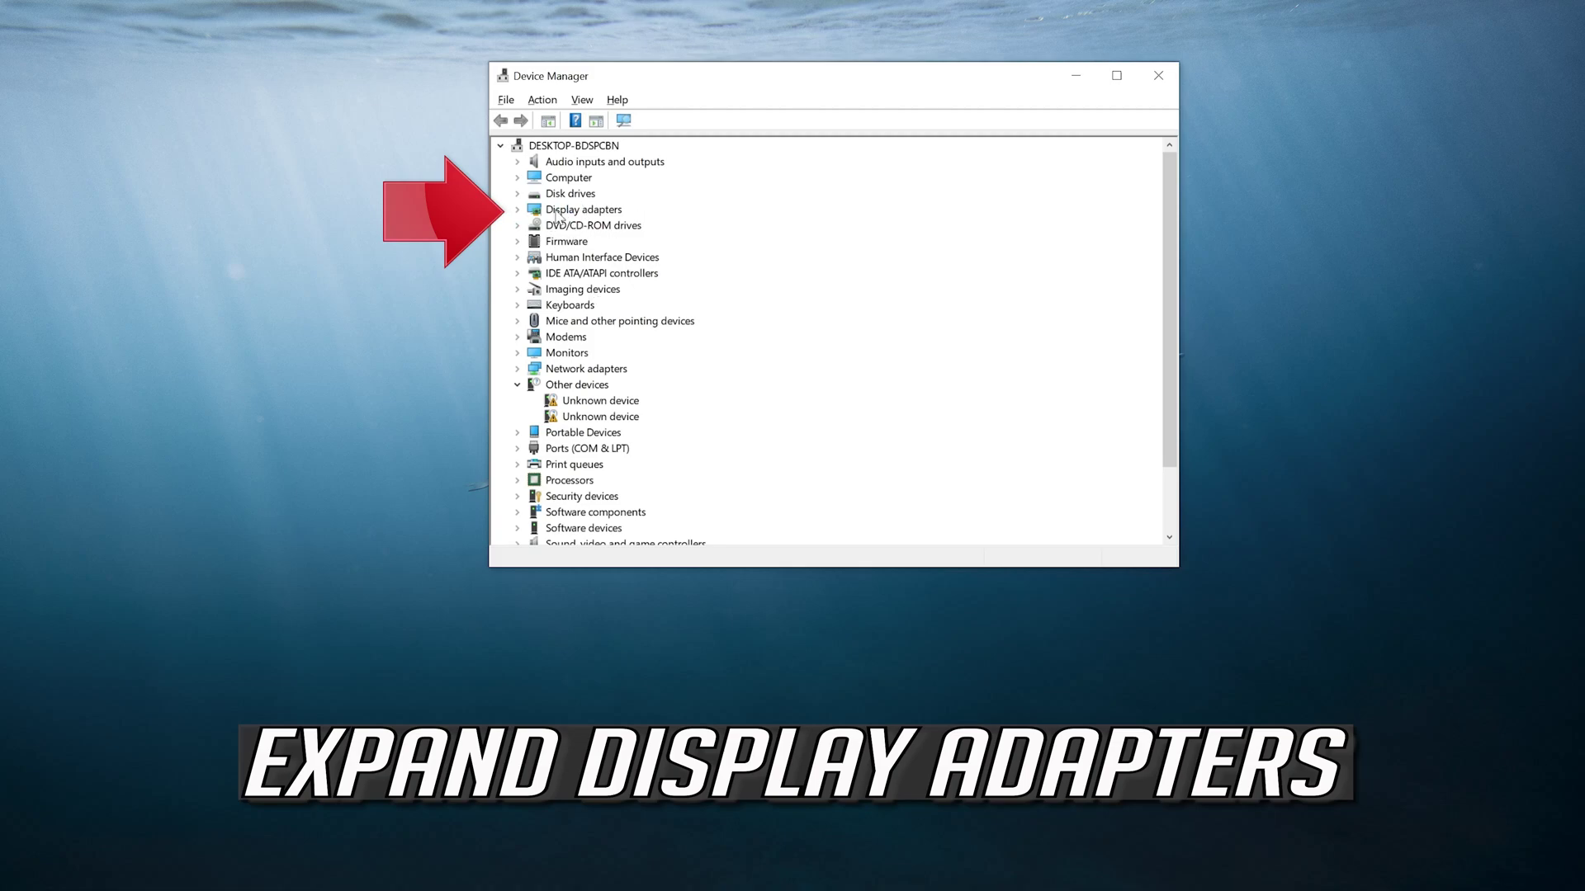
- Open the driver properties of the NVIDIA GeForce RTX 3080 Ti under Display adapters
click(518, 212)
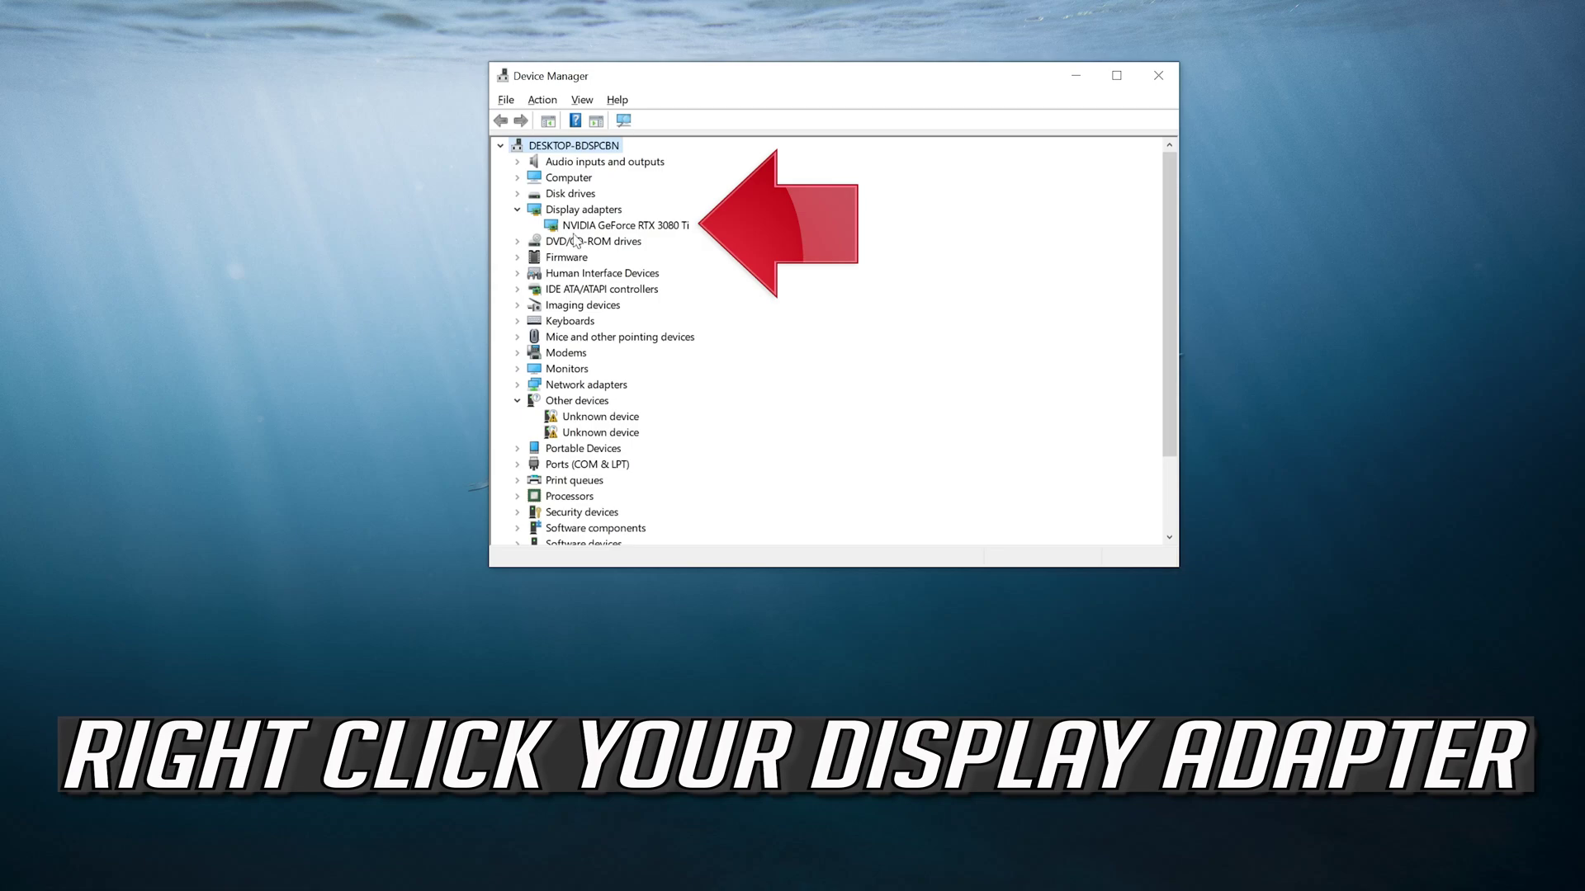
right_click(663, 231)
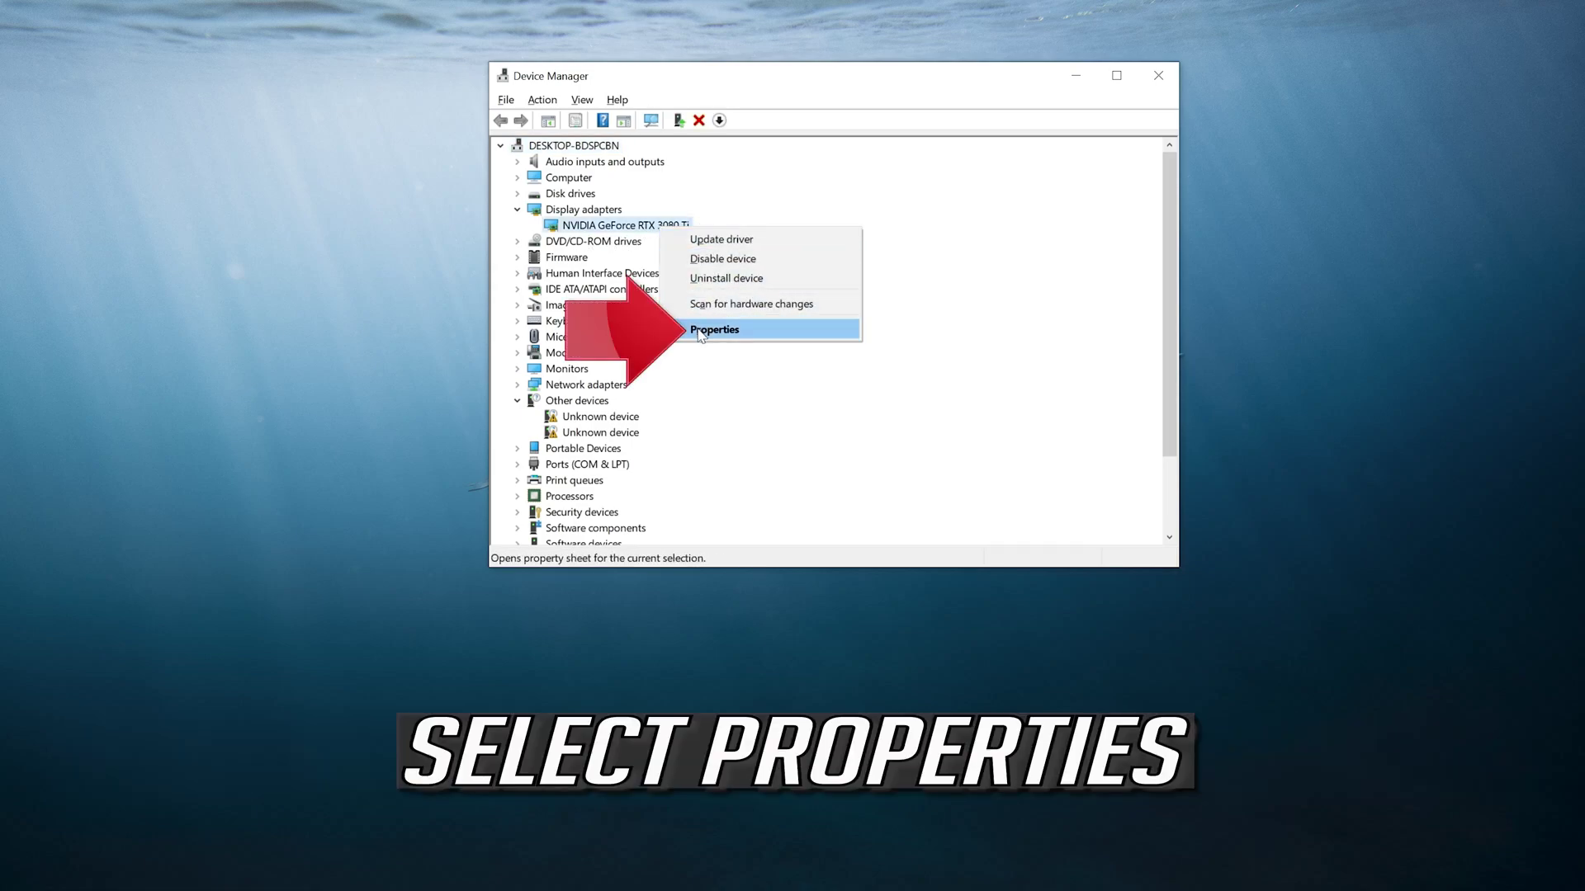
click(757, 331)
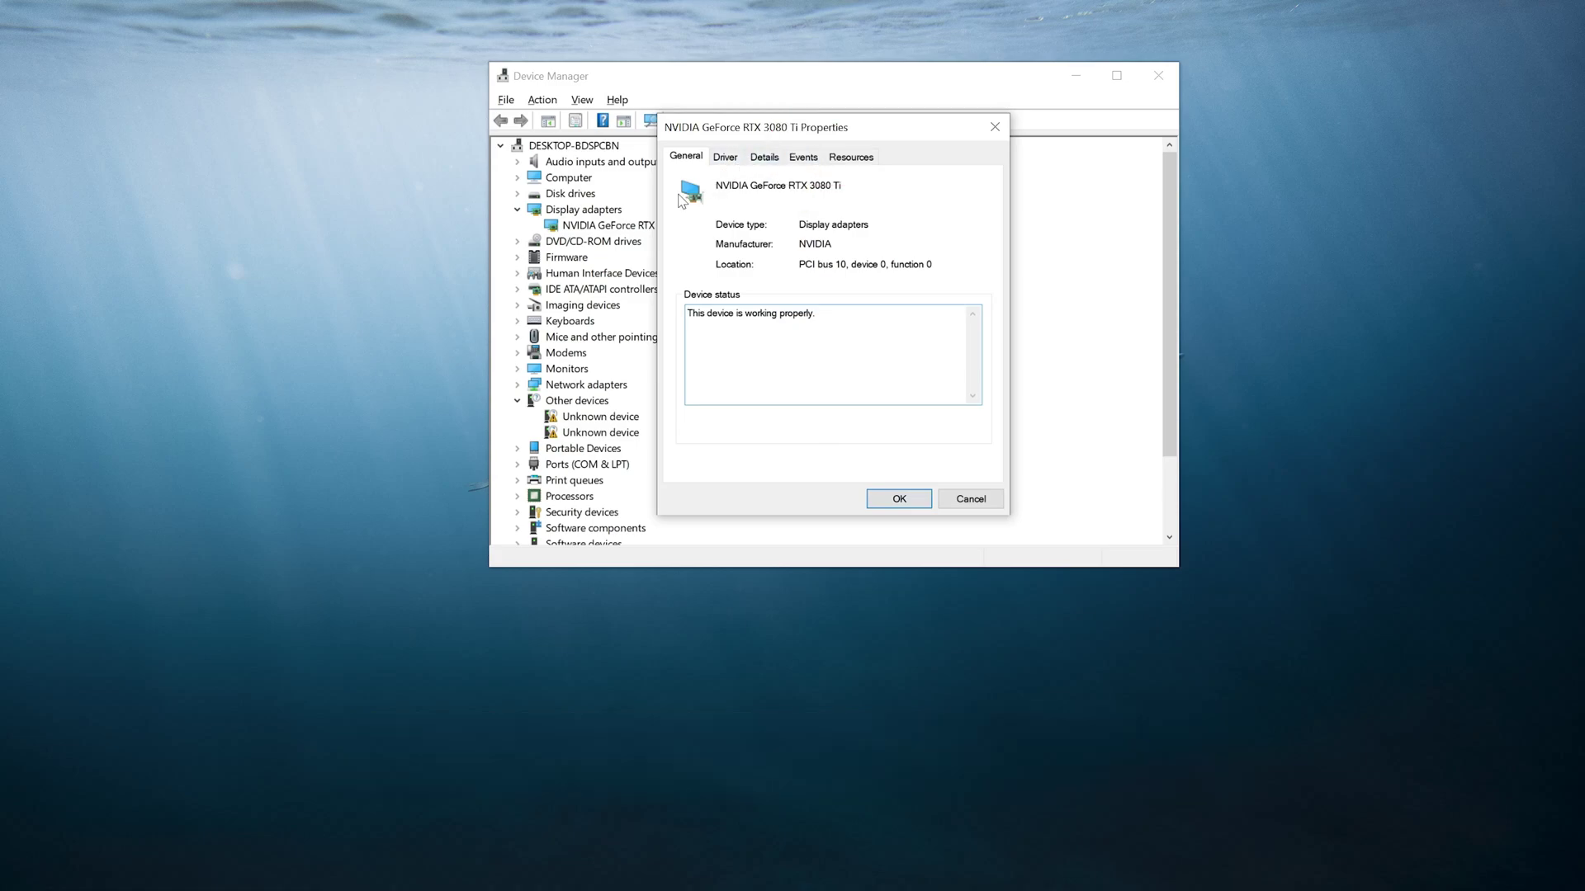
click(724, 156)
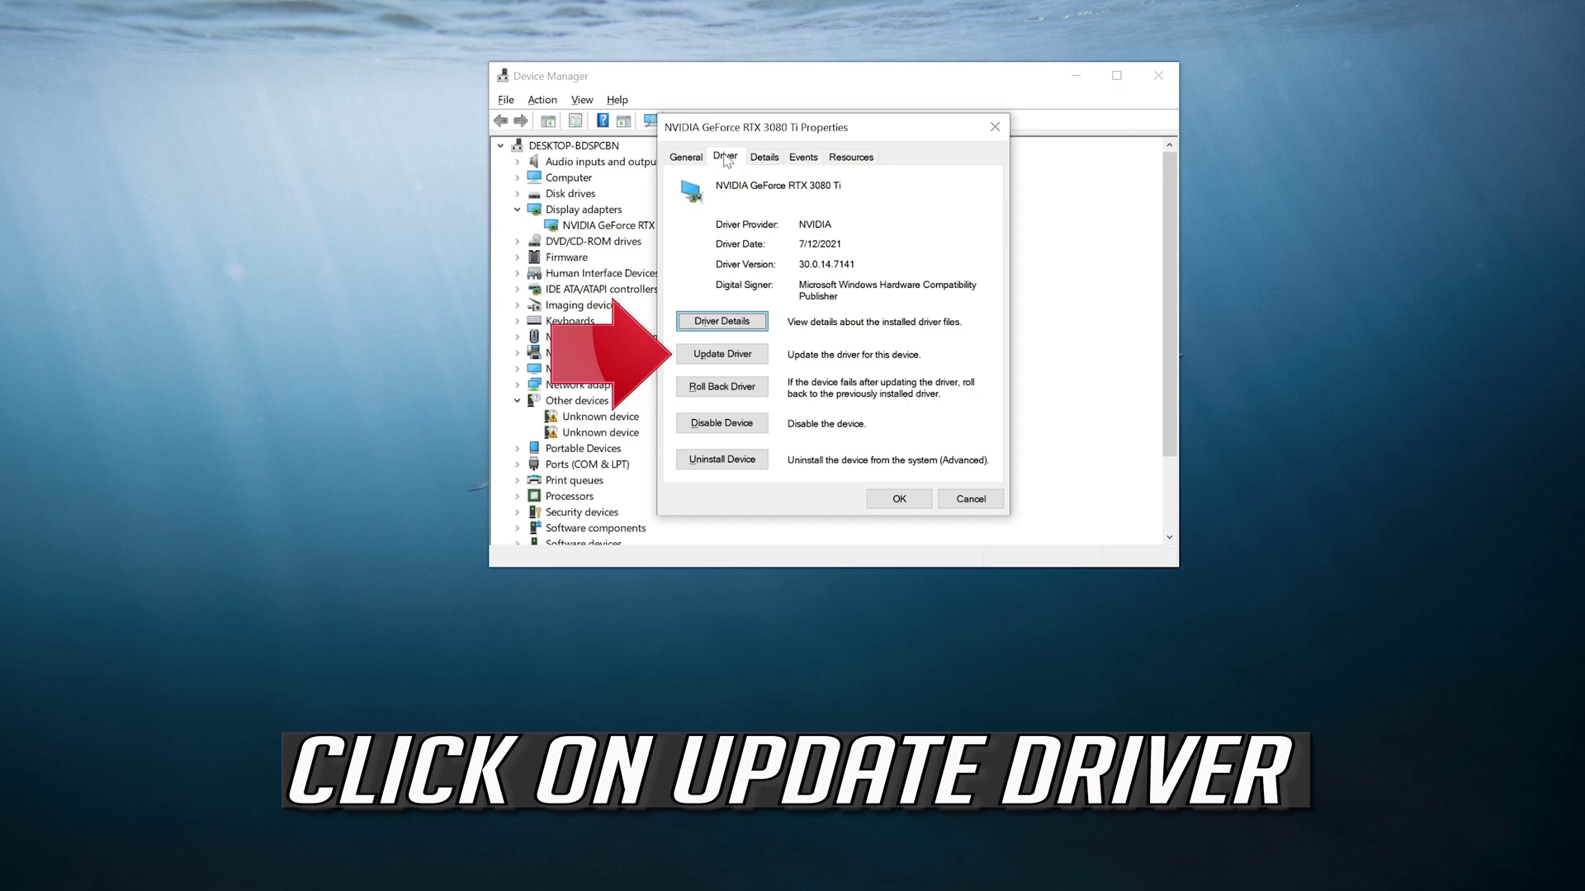
- Run an automatic driver update search for the graphics card, and close the wizard, its properties and Device Manager
click(700, 359)
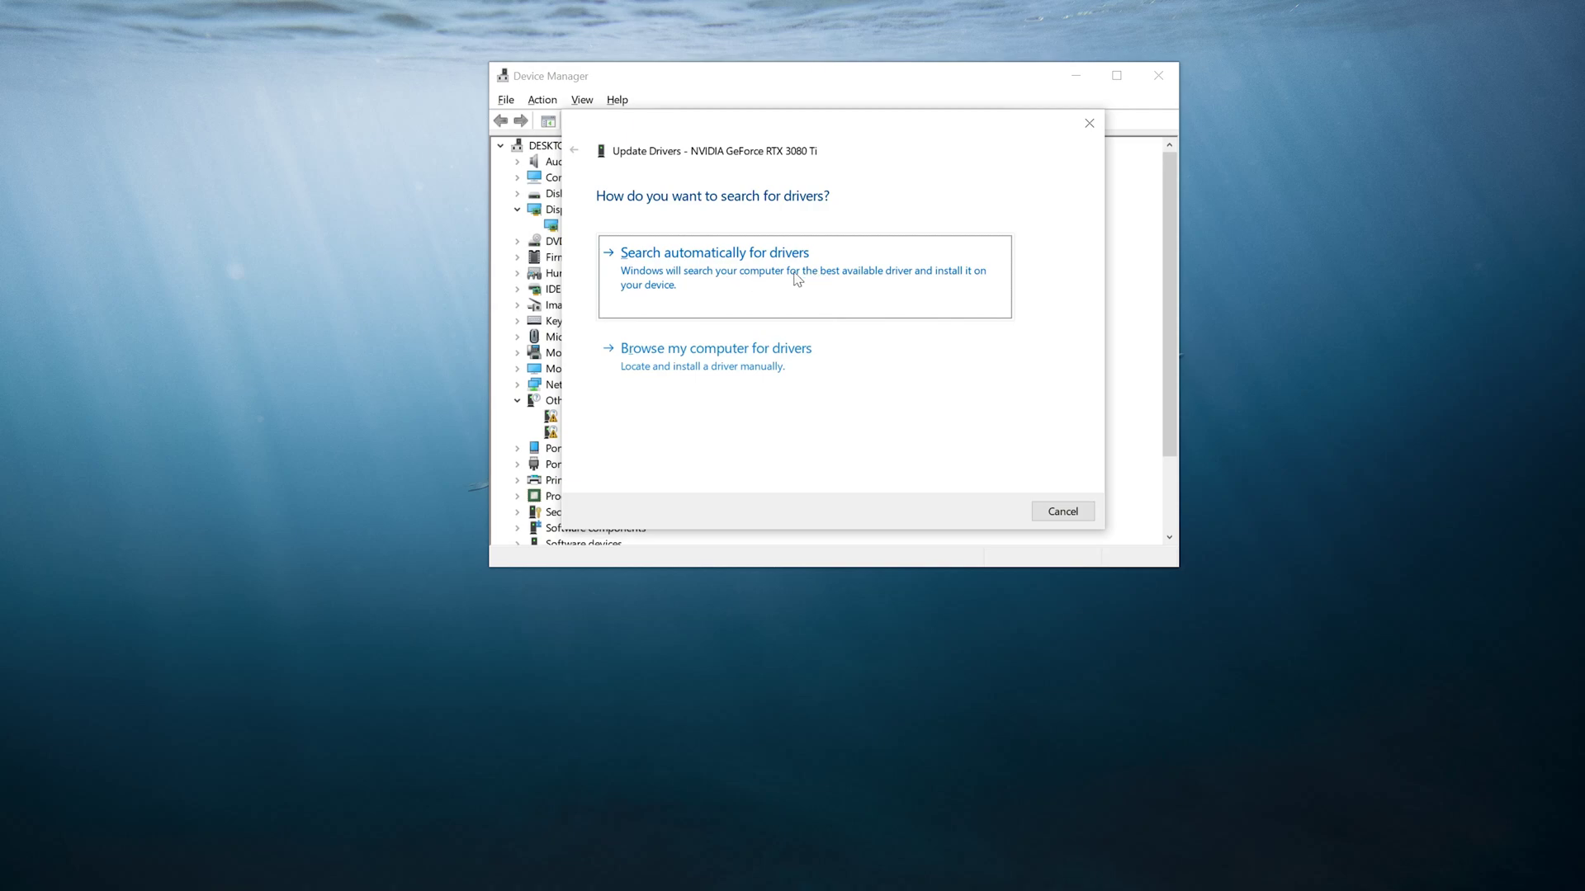
click(753, 292)
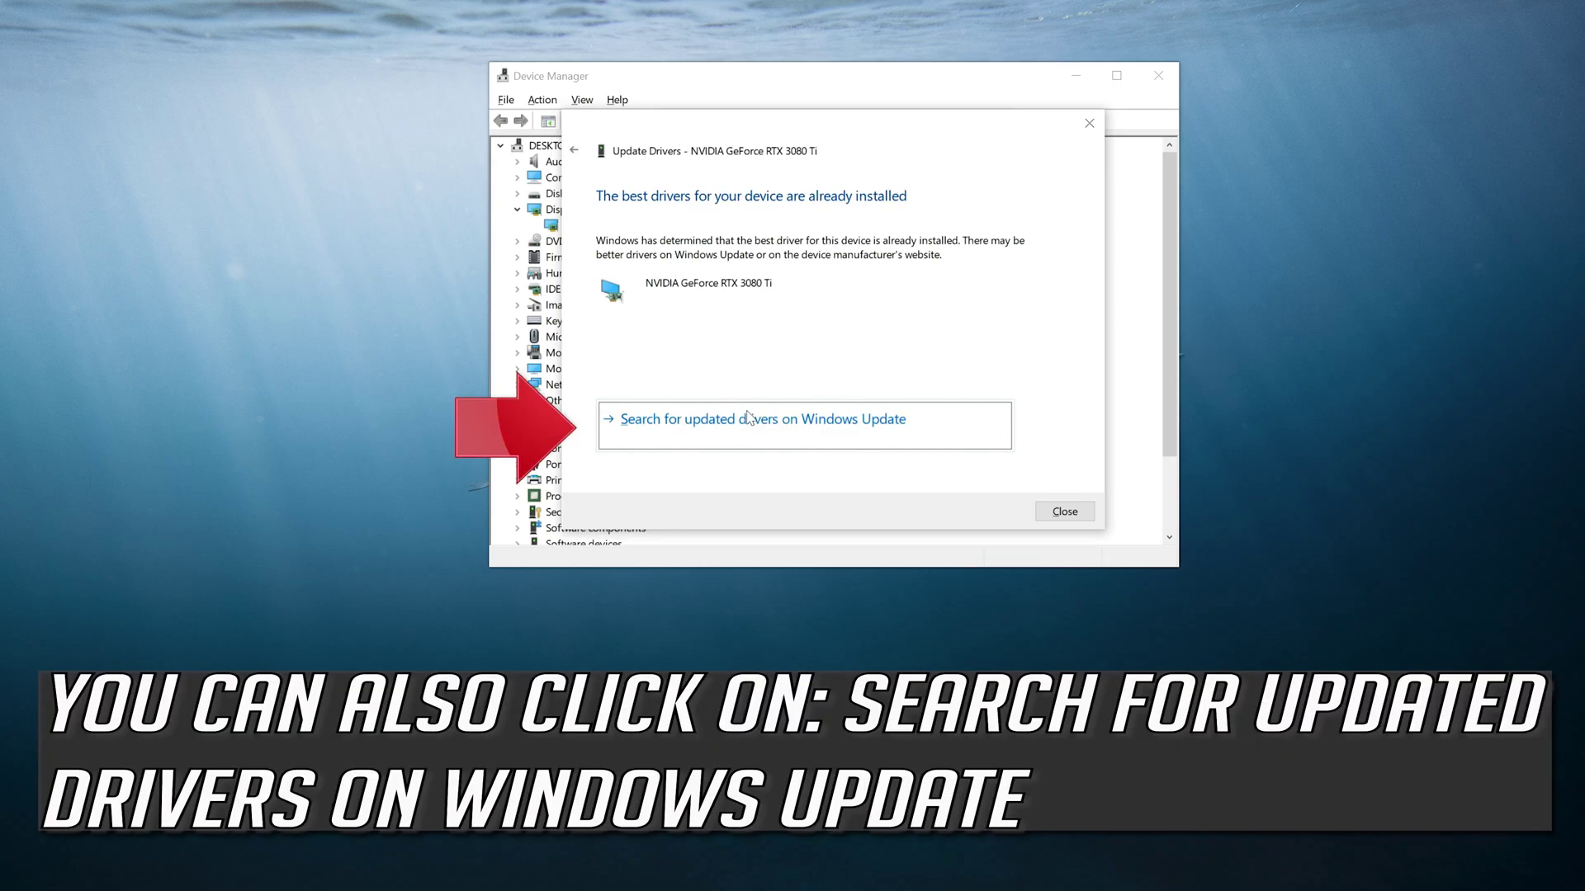
click(1065, 512)
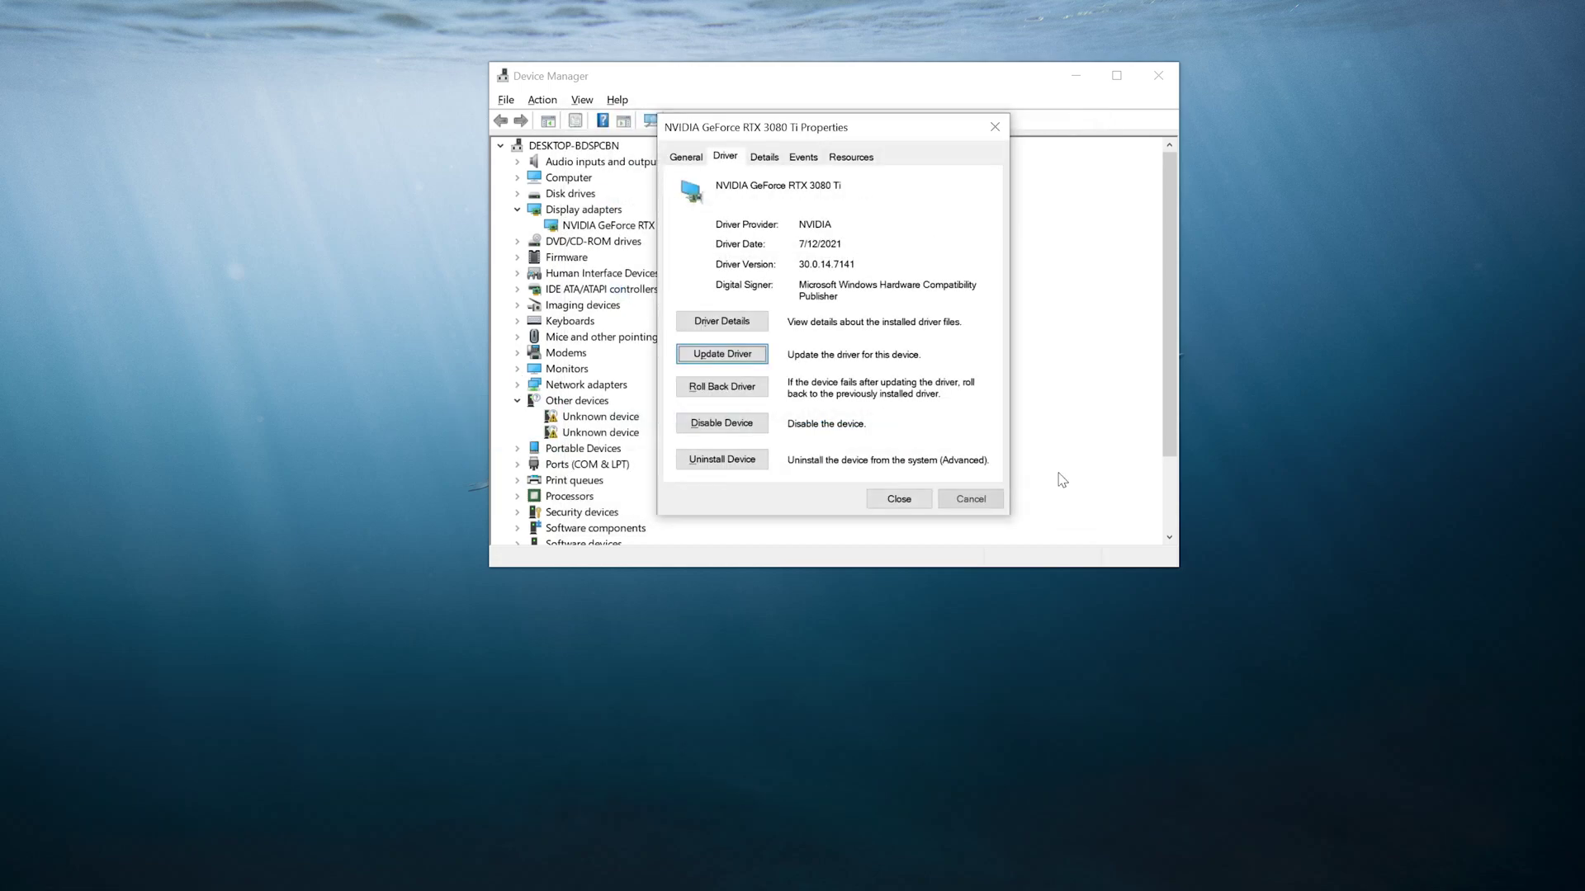
click(995, 127)
click(1158, 86)
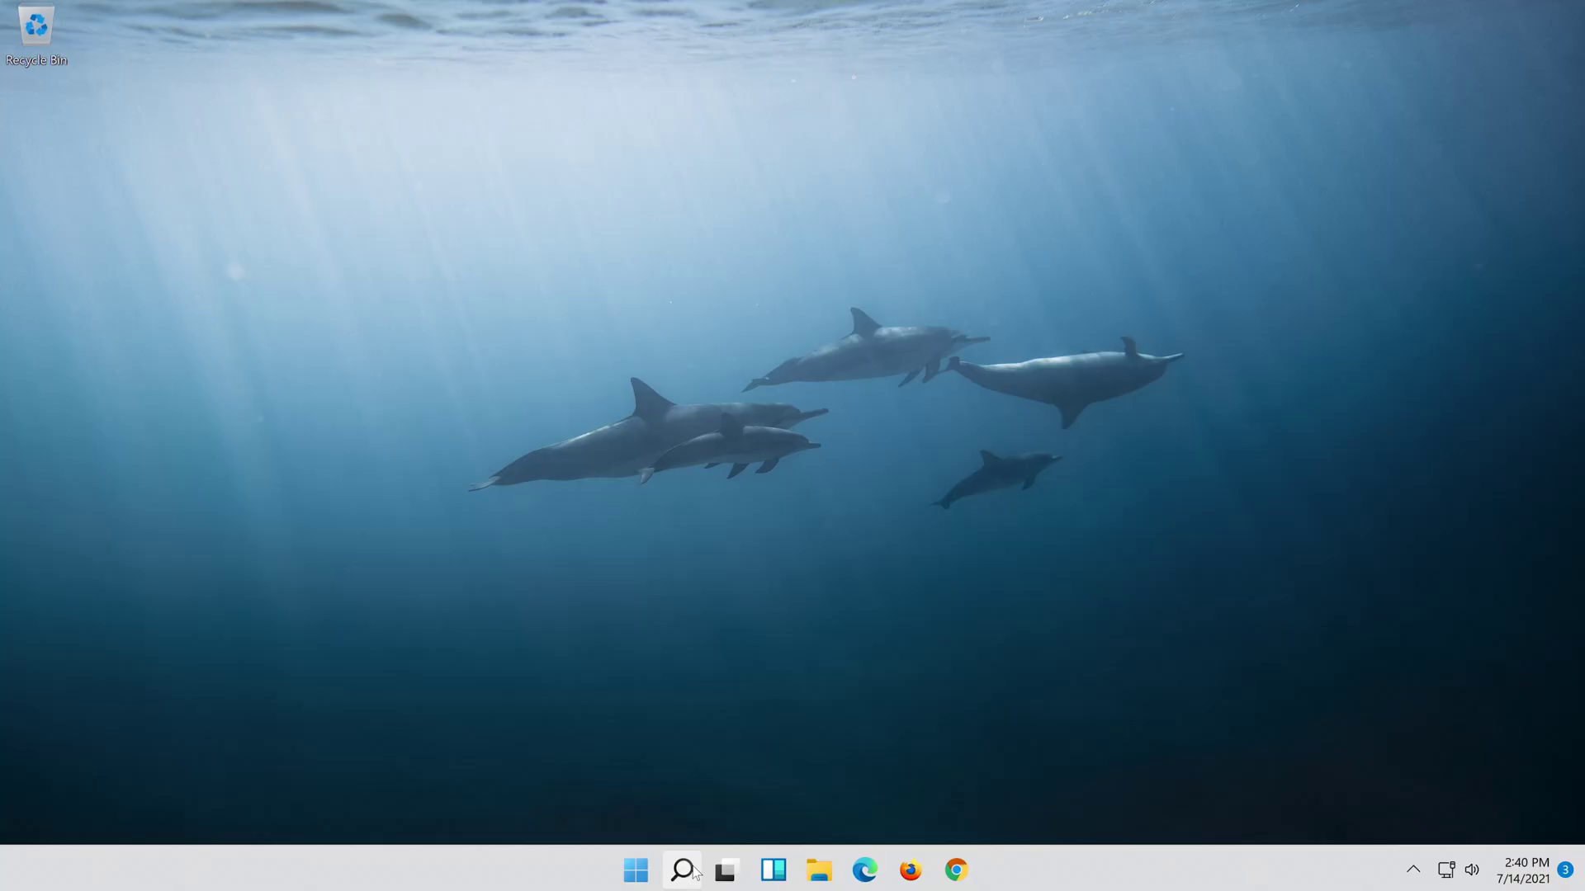
- Search Windows for "device manager", open Device Manager and move its window toward the middle of the desktop
click(691, 869)
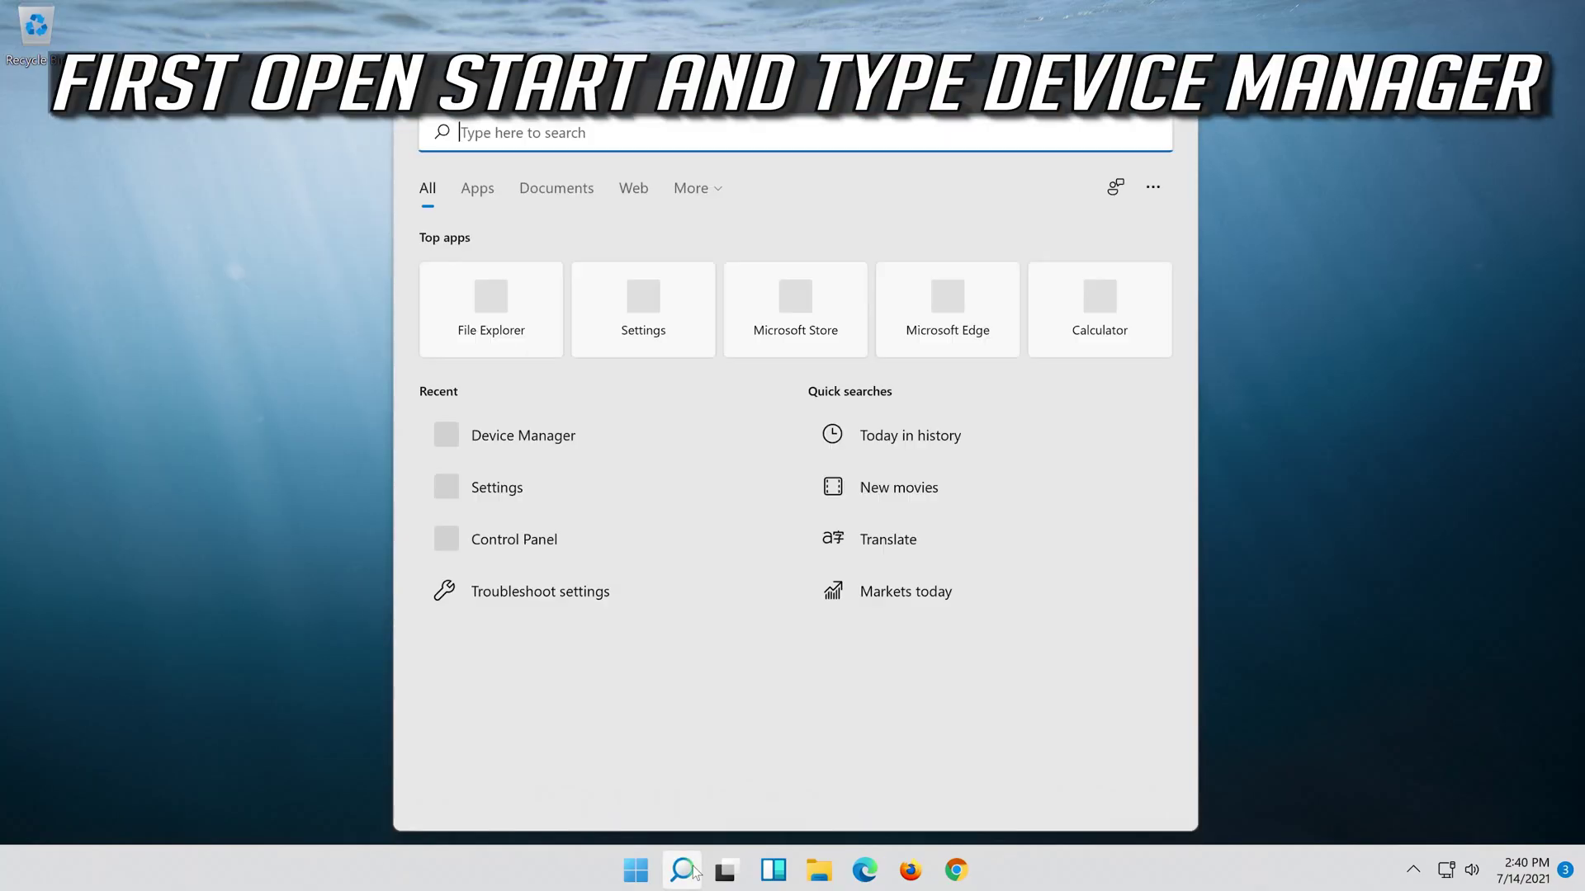
text(dev)
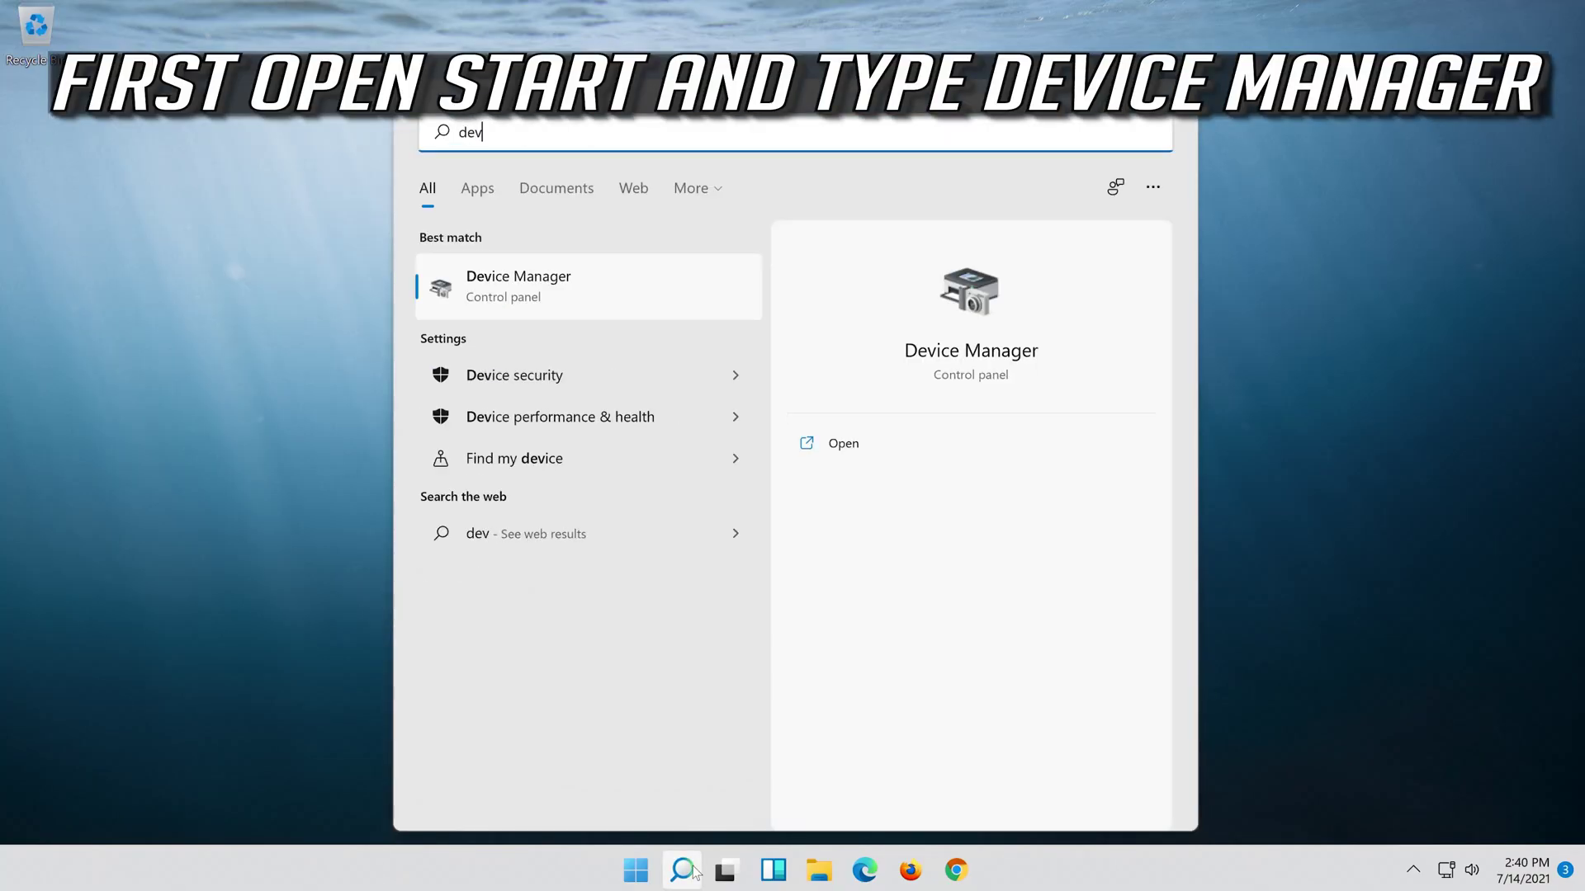
text(ice man)
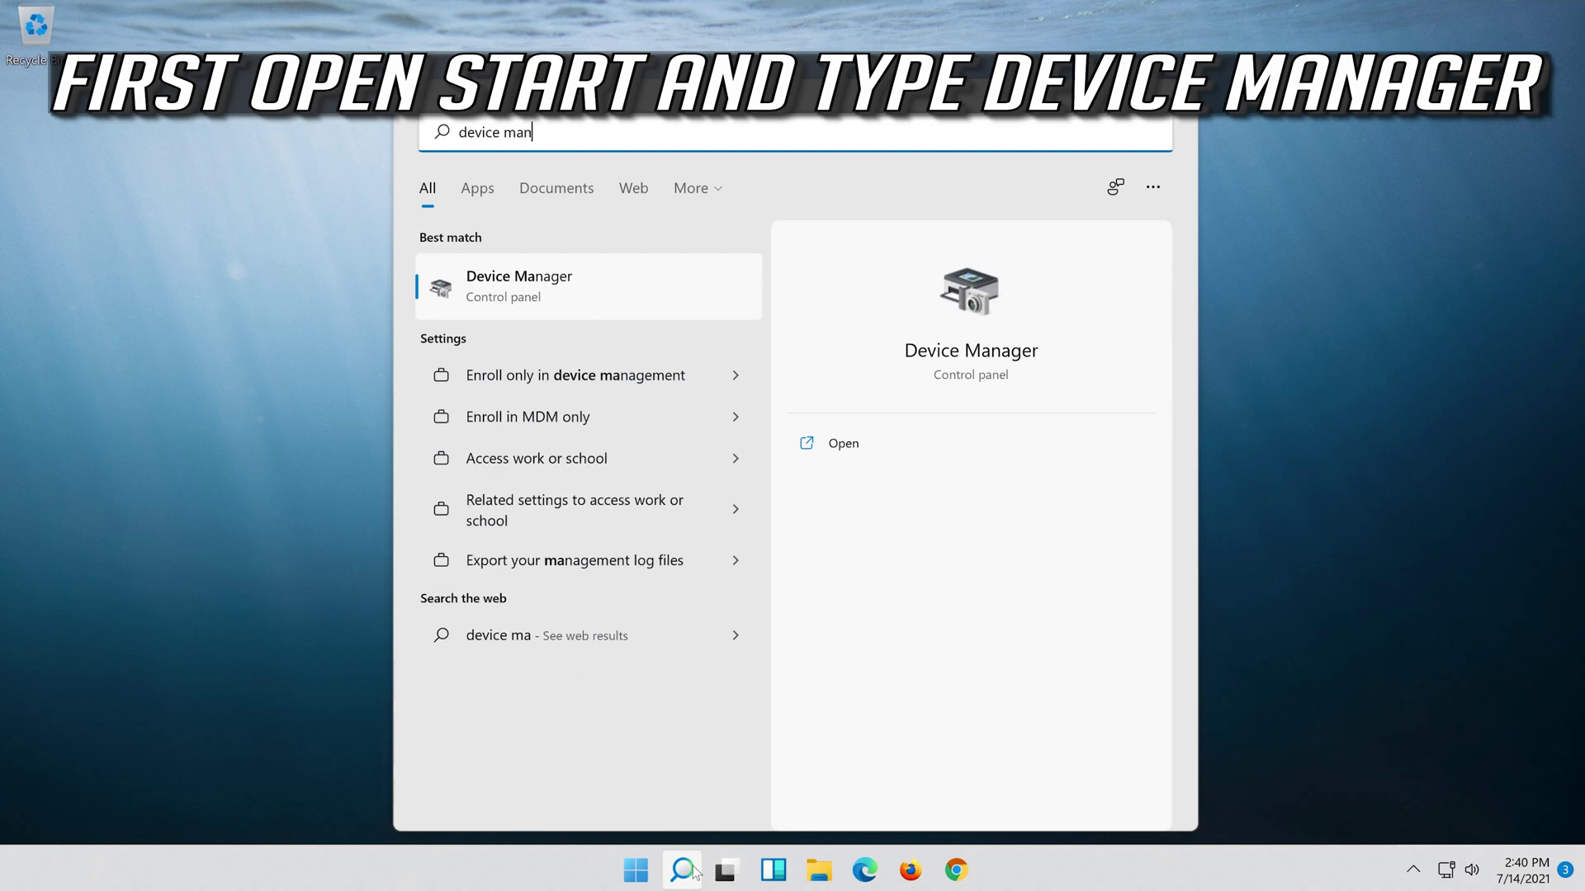
text(ager)
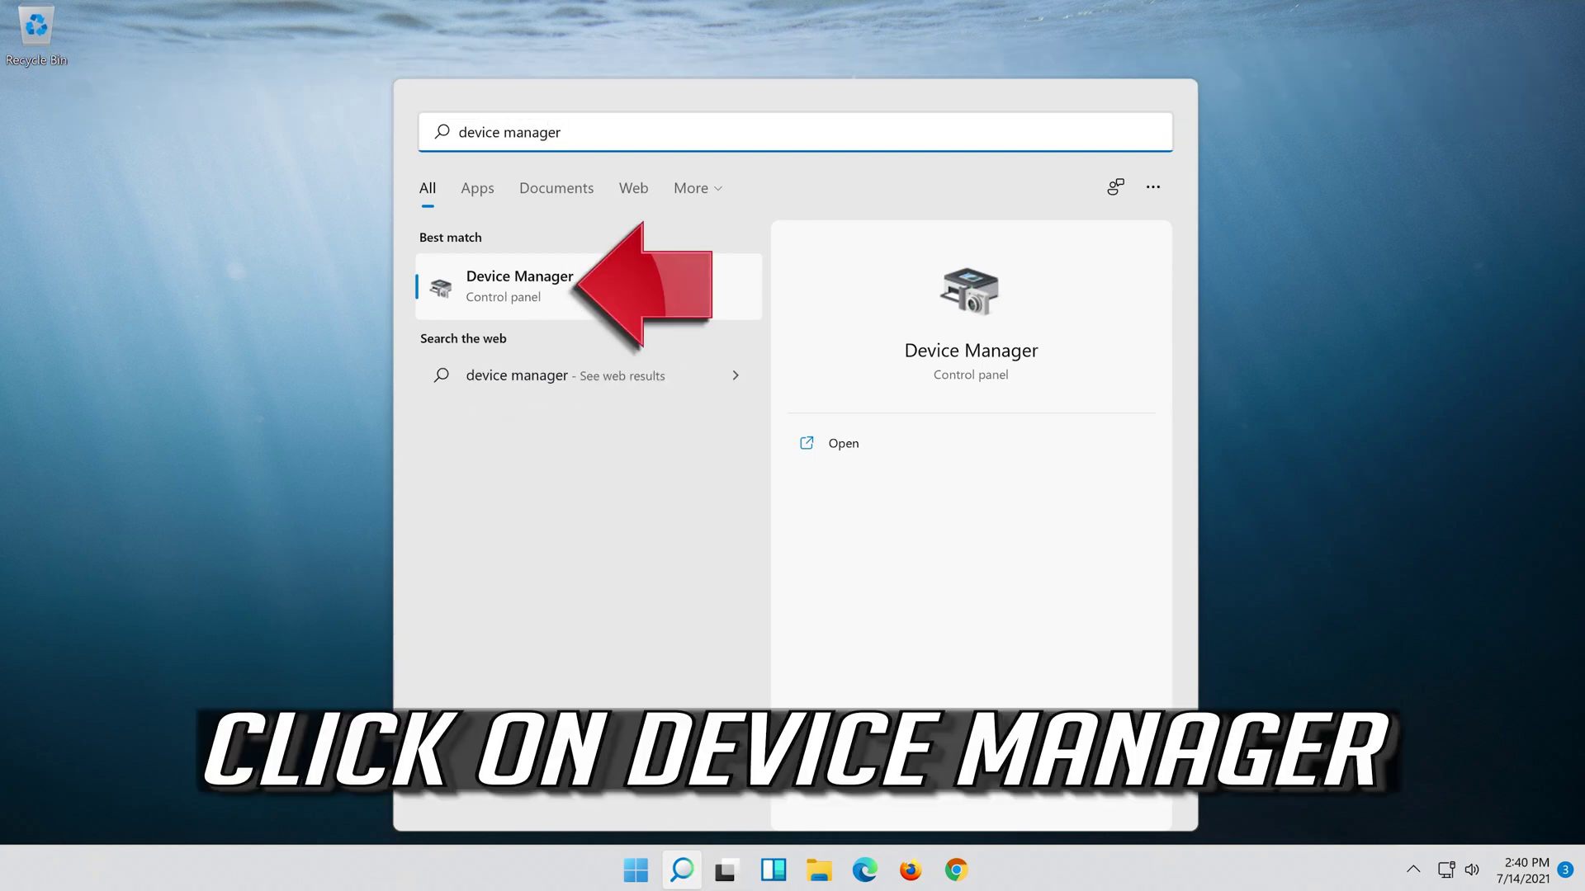
click(655, 292)
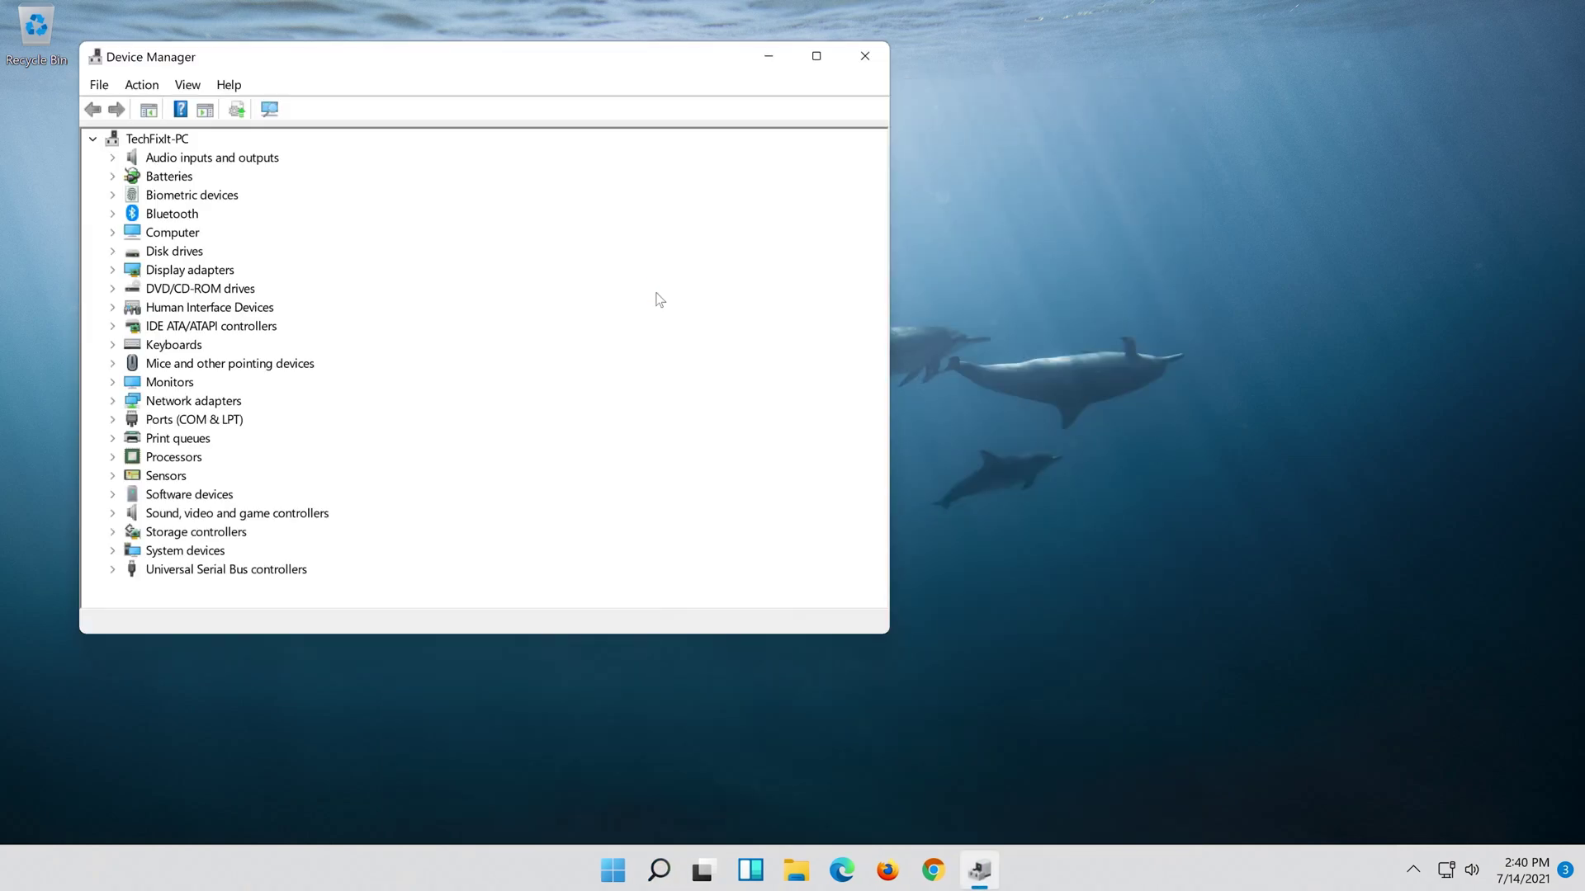
drag(521, 66, 771, 85)
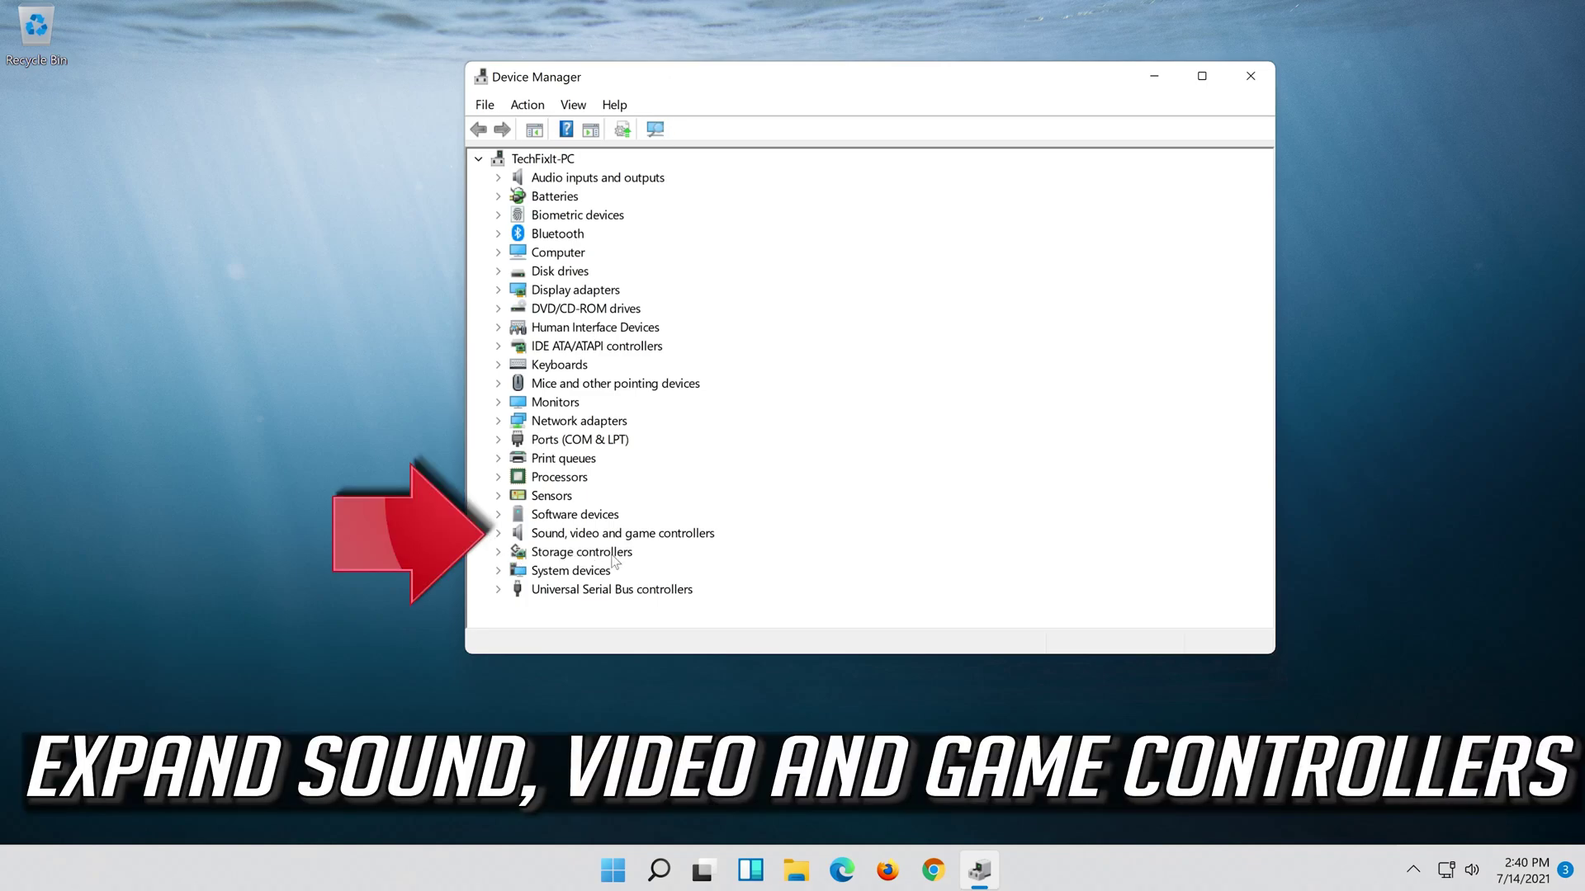
- Open the driver properties of the High Definition Audio Device under Sound, video and game controllers
click(498, 533)
click(570, 553)
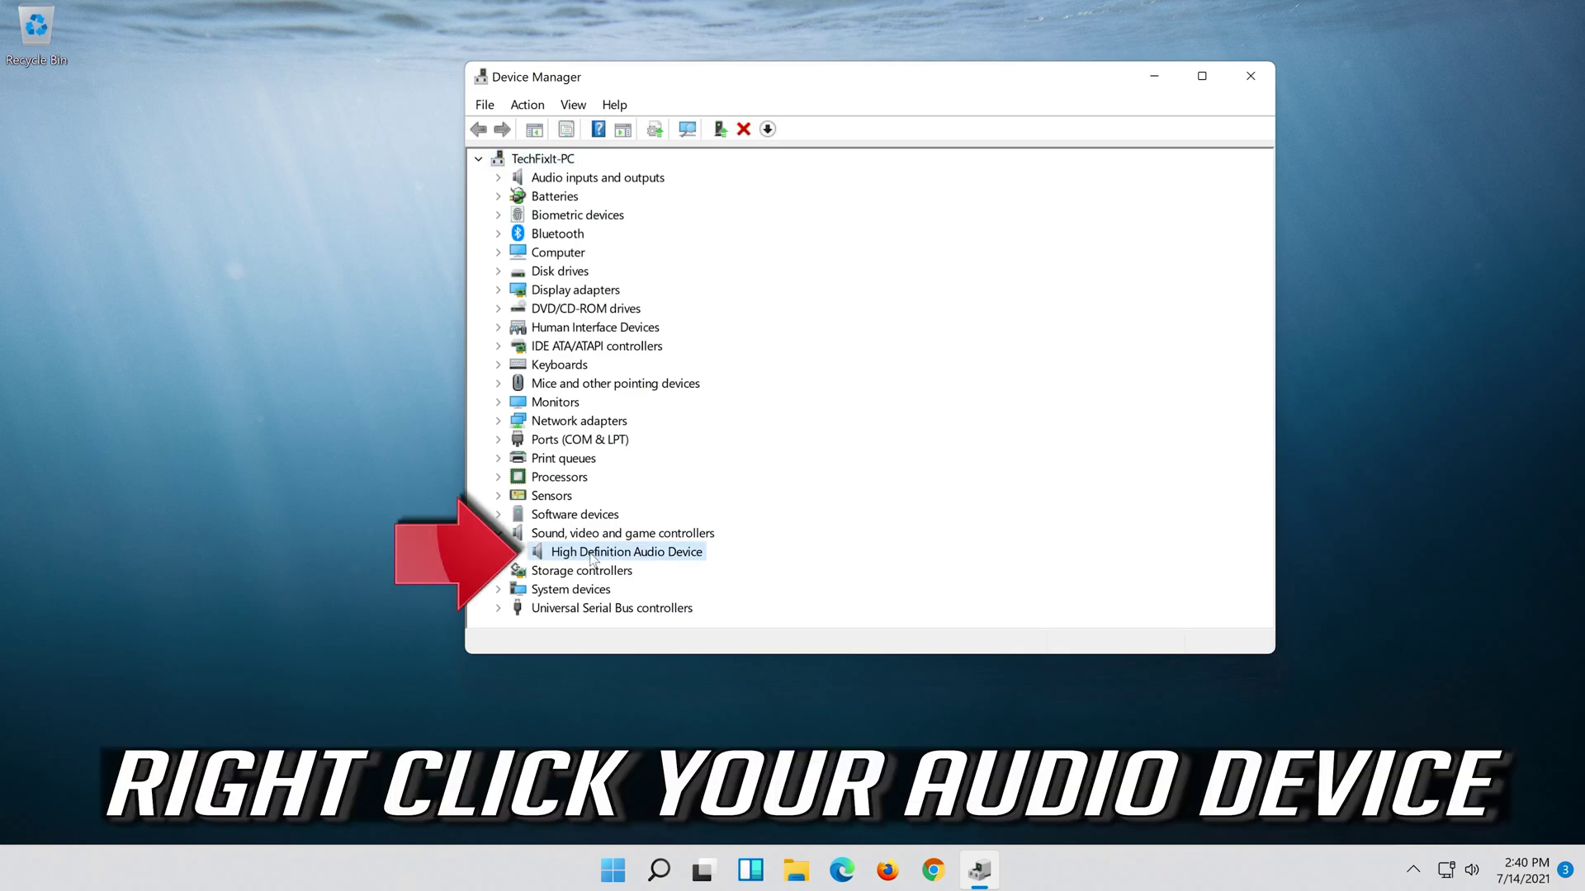
right_click(663, 559)
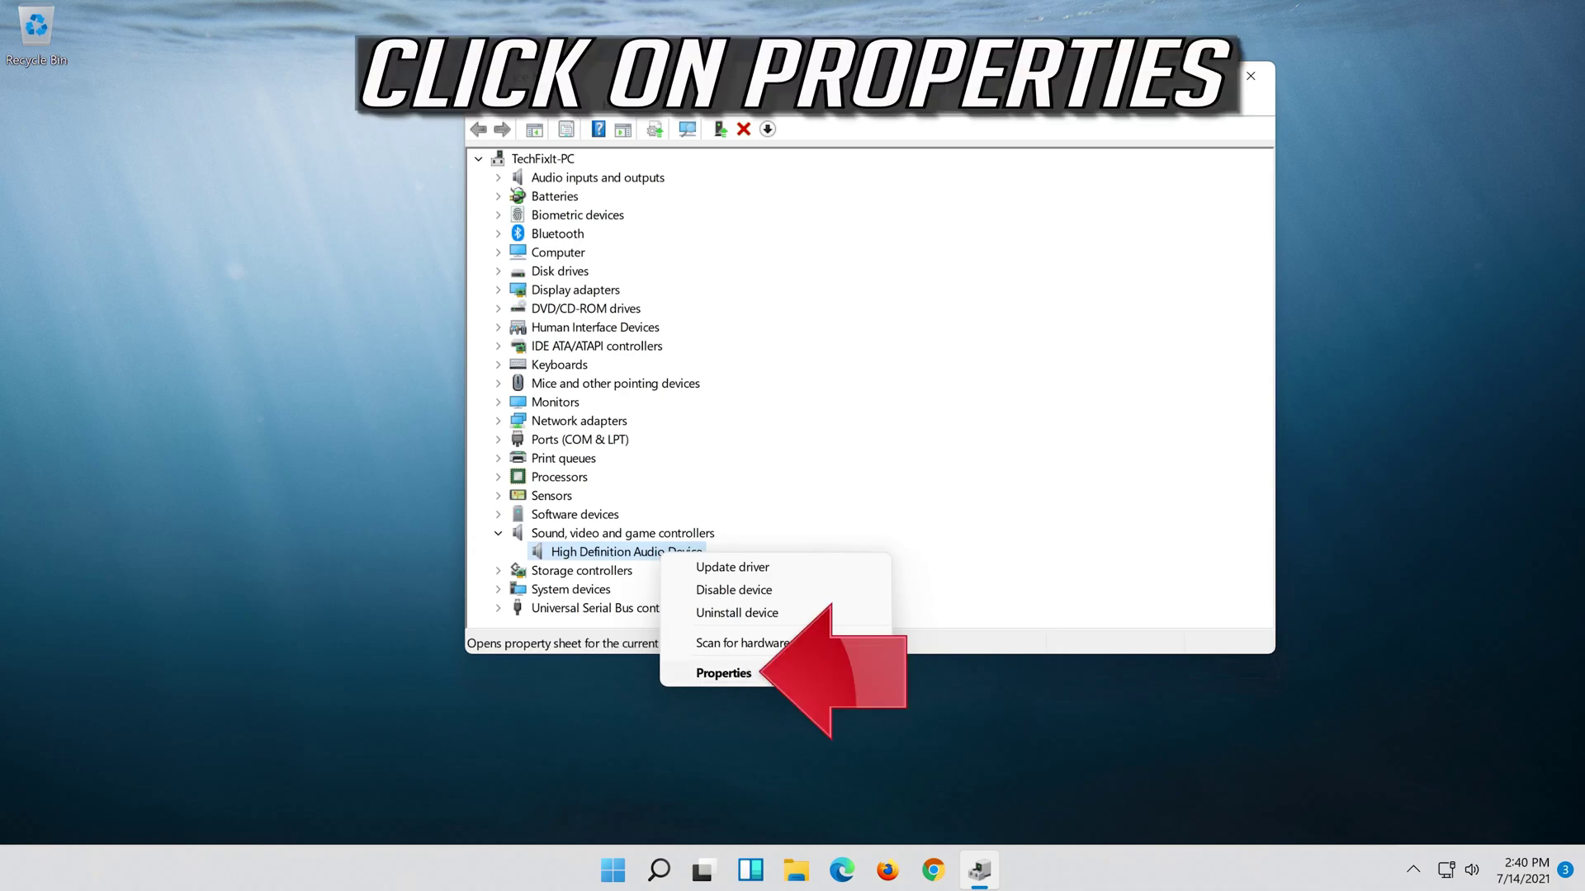
click(771, 671)
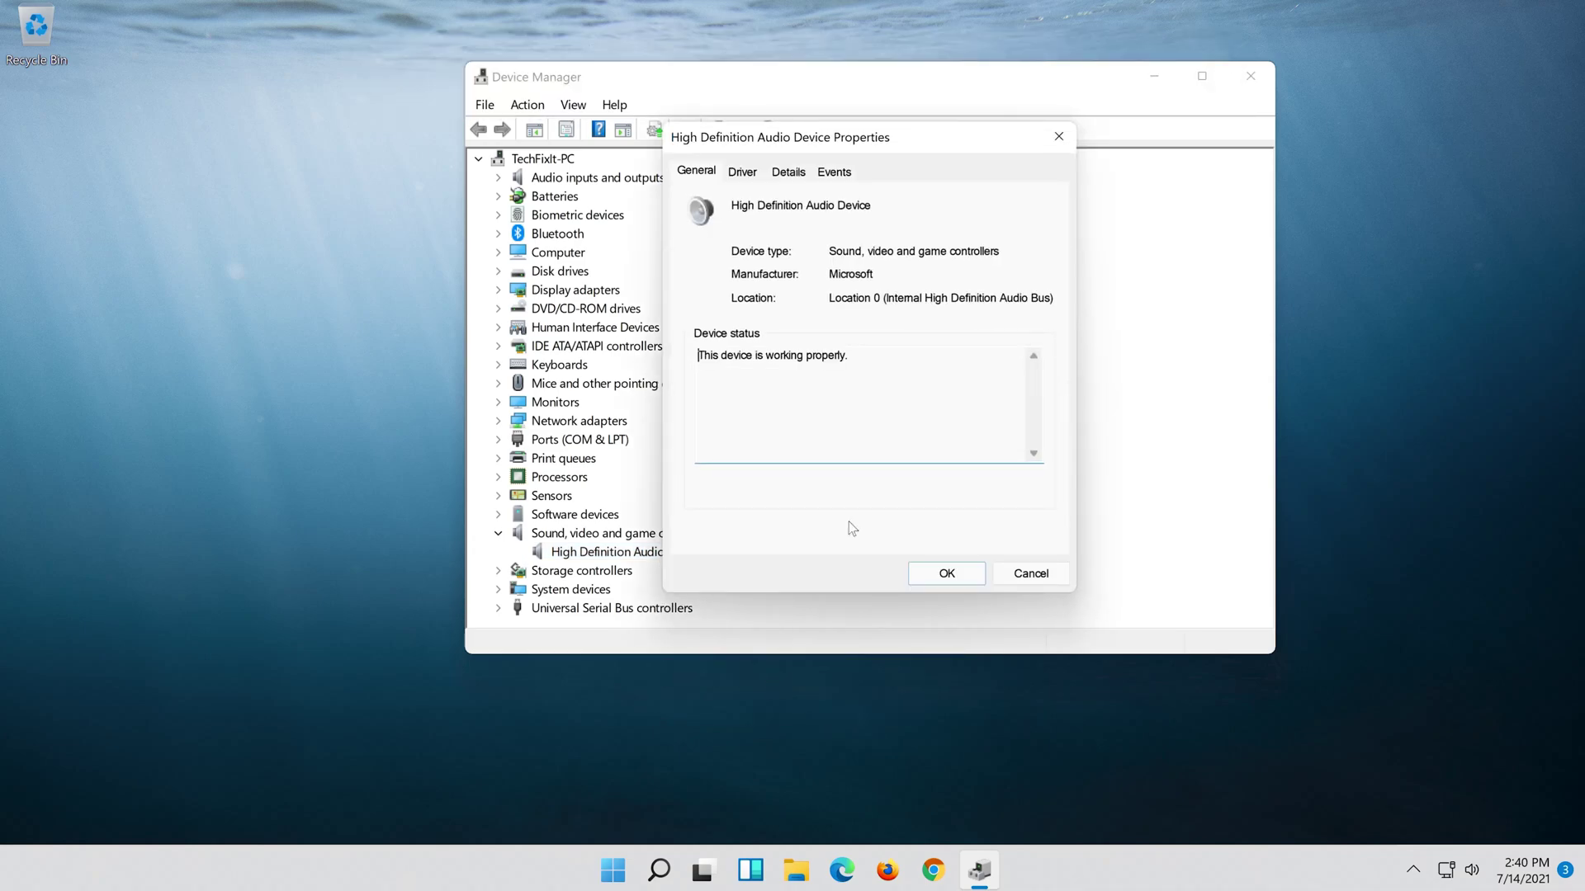
click(749, 173)
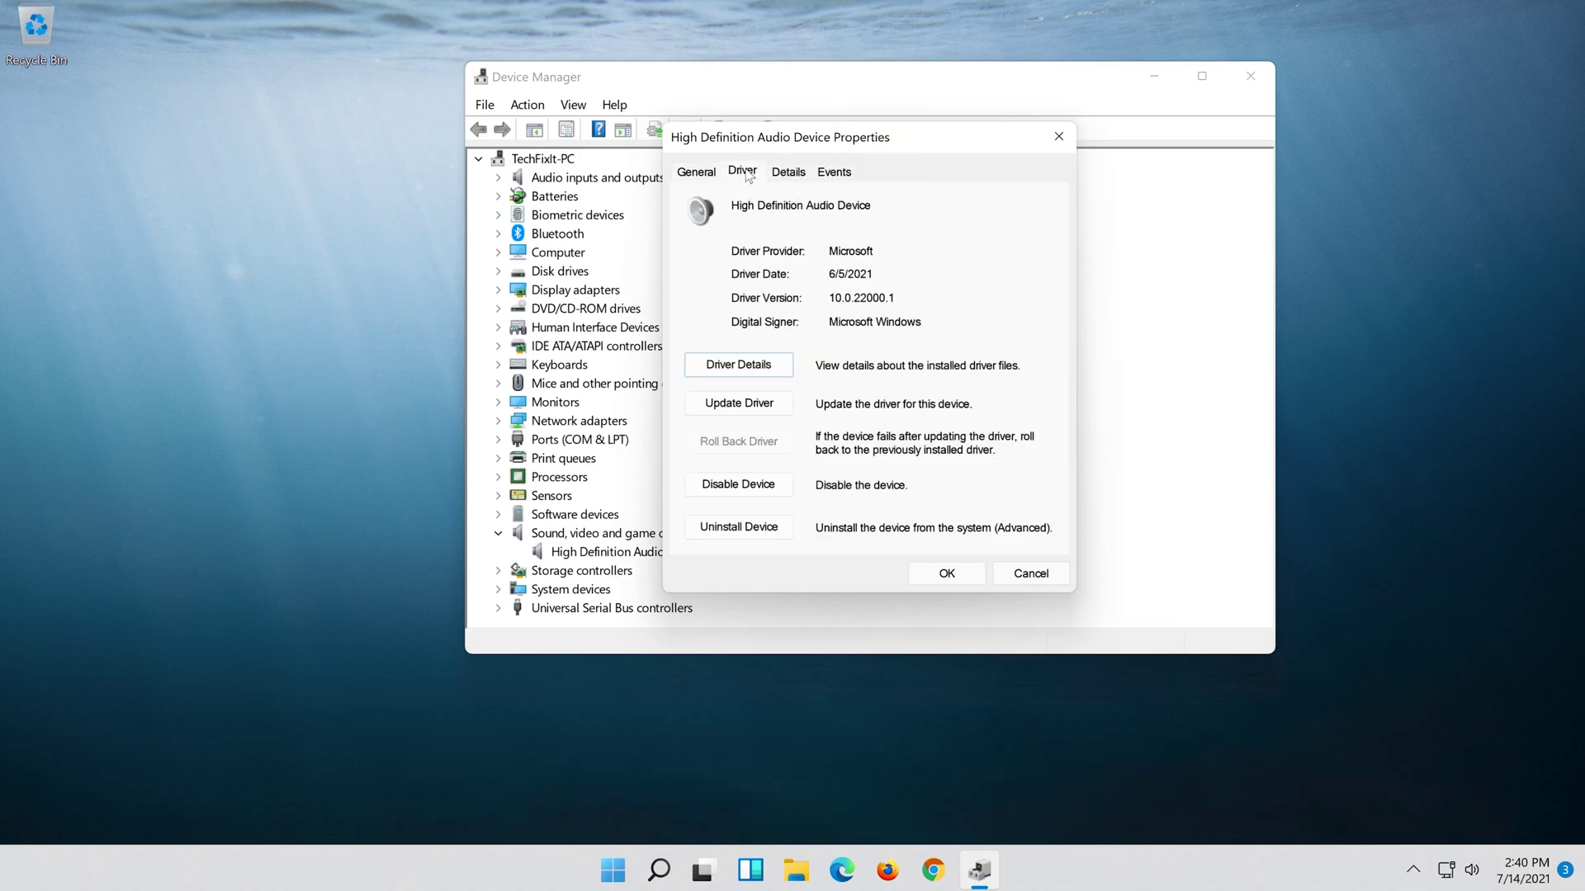
- Run an automatic driver update search for the audio device, and check for updates through Windows Update
click(742, 407)
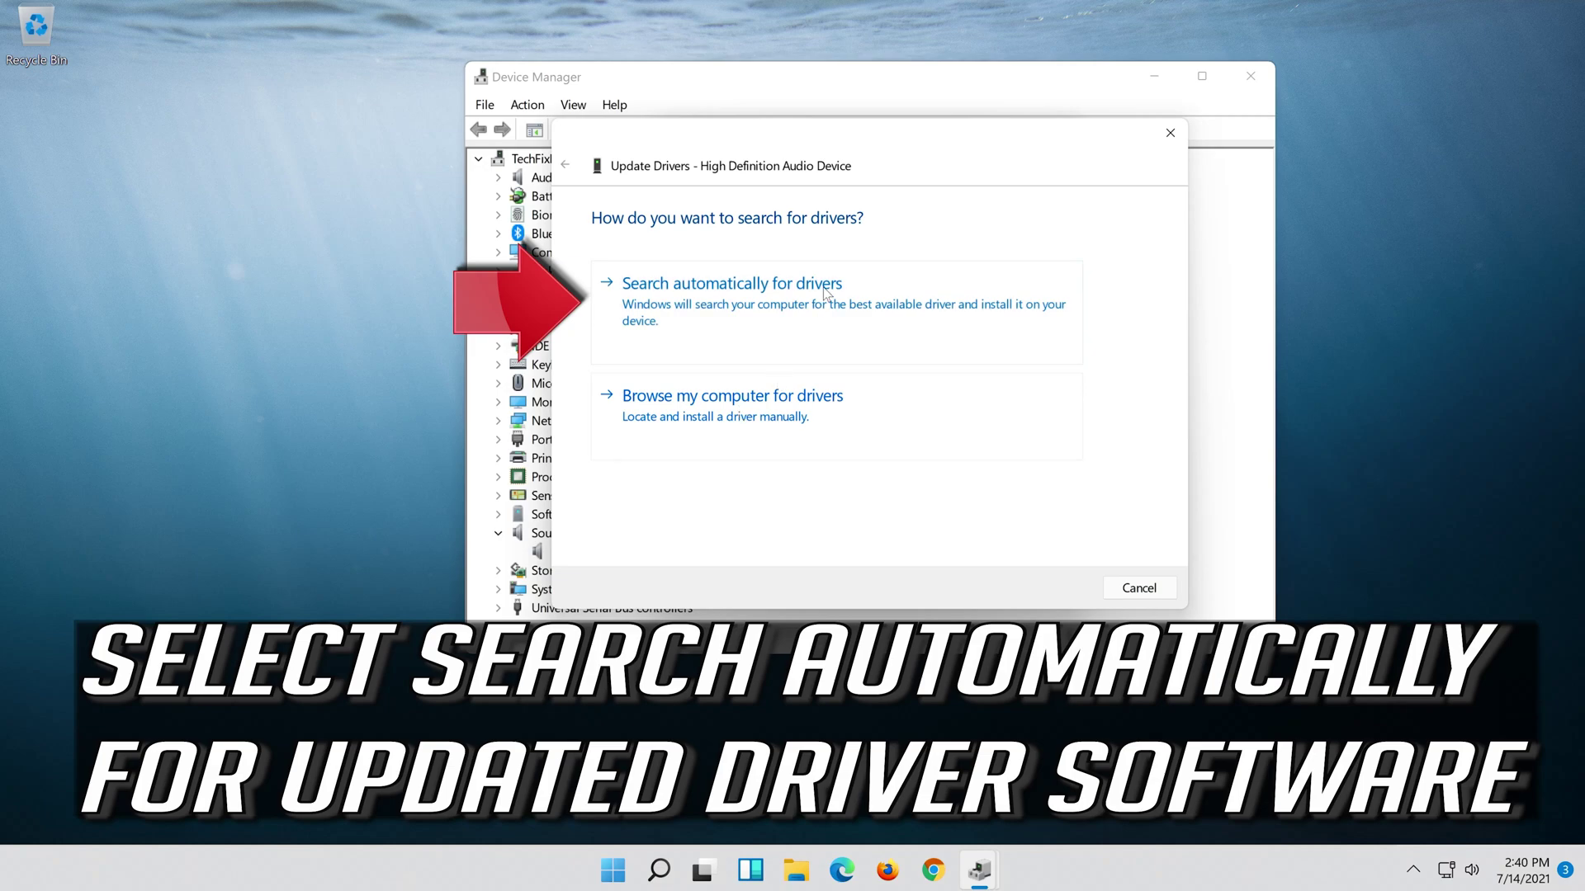
click(868, 319)
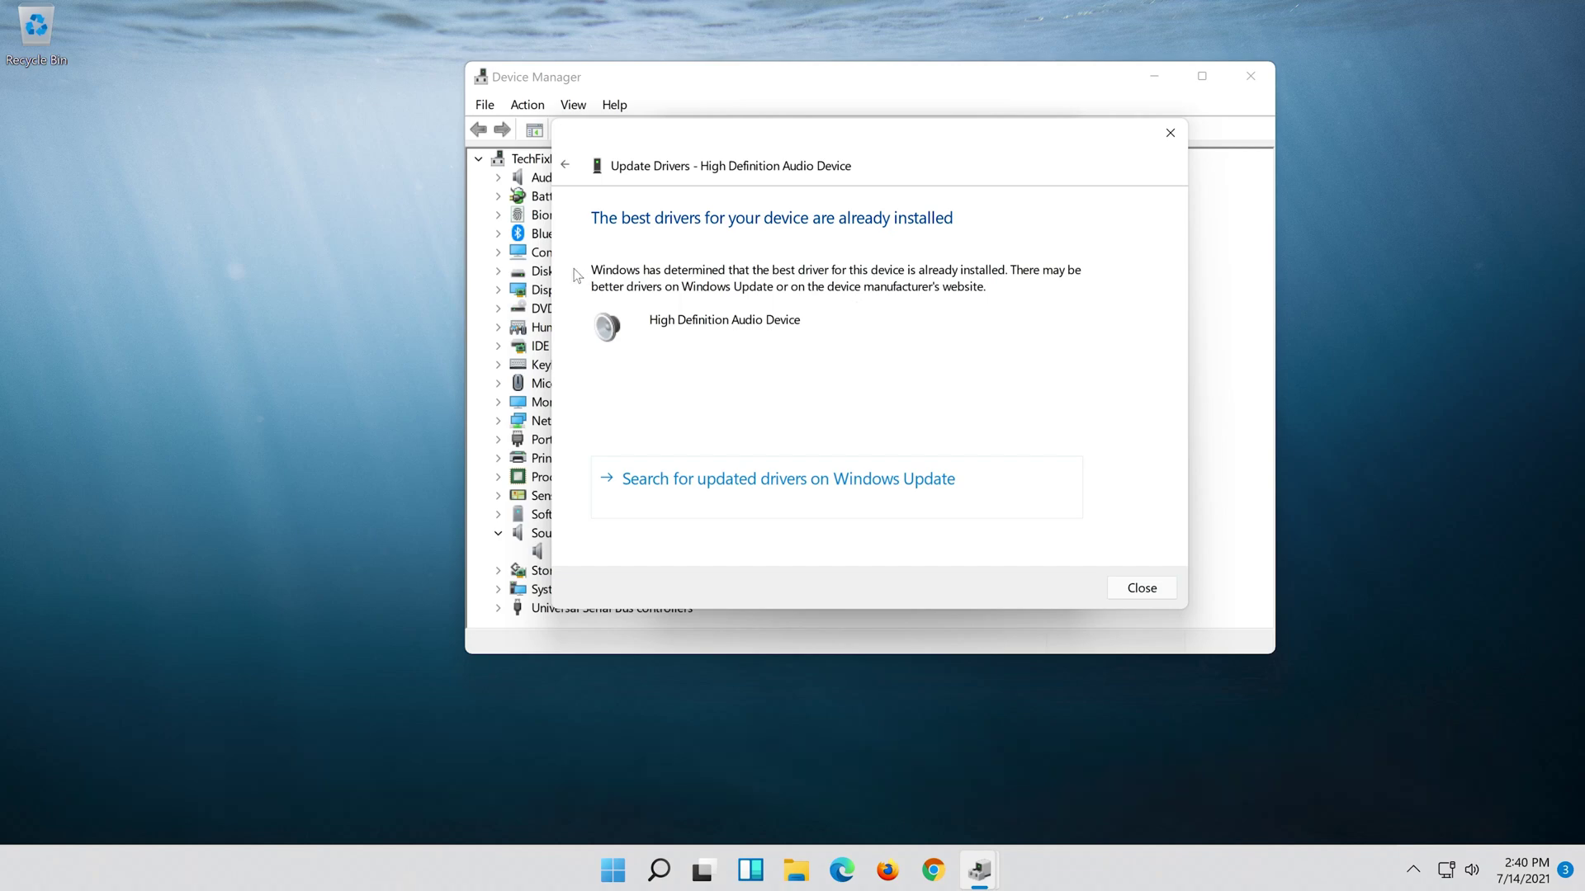
click(845, 495)
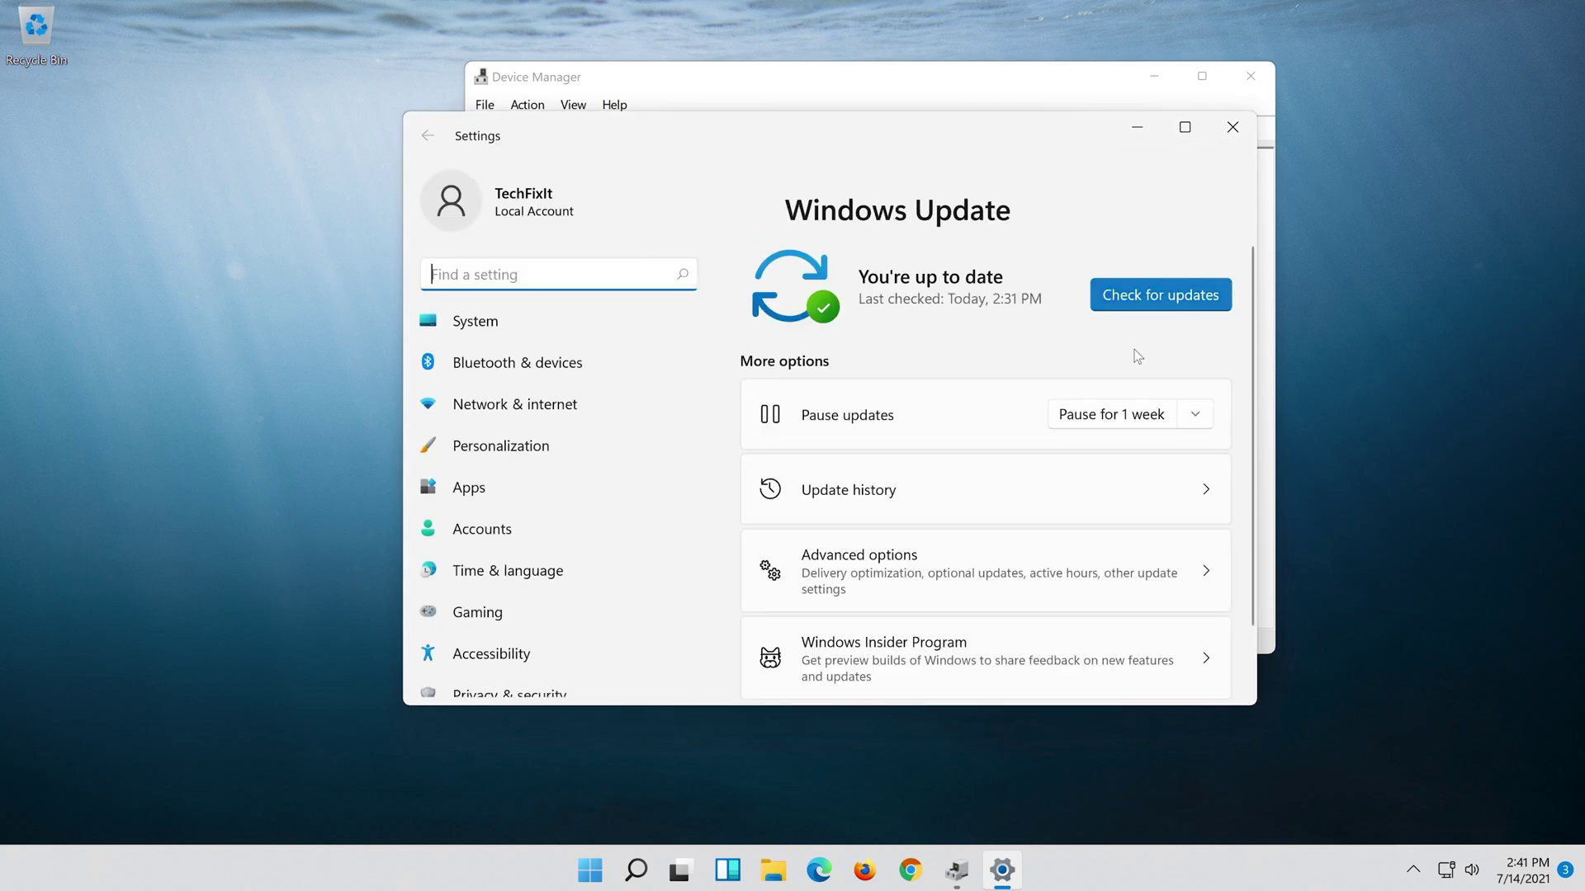
click(1152, 292)
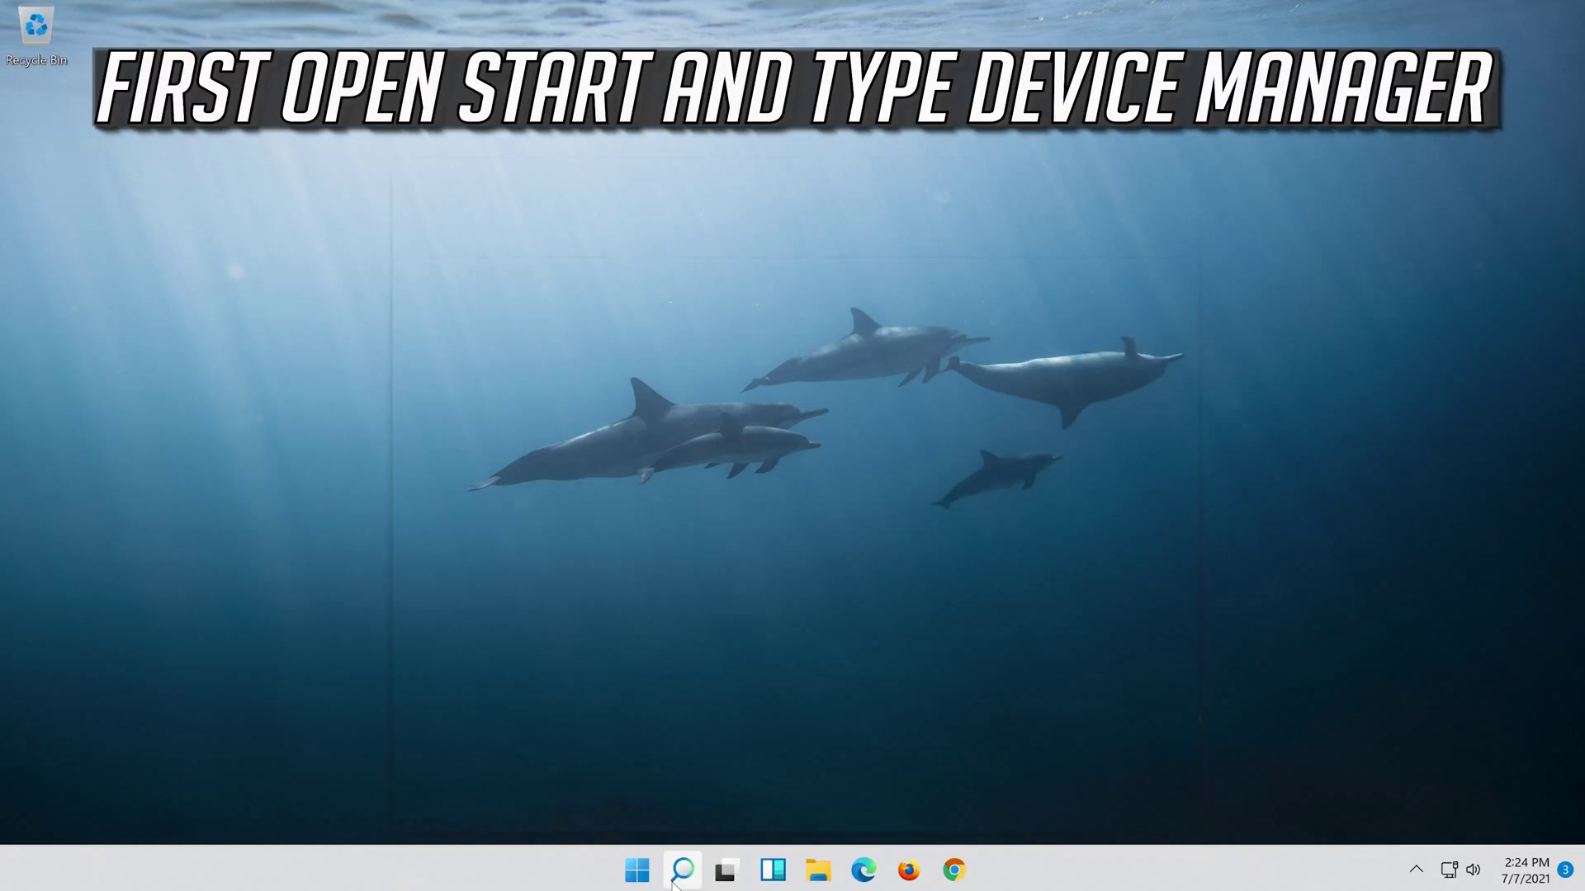
- Find Device Manager with a Windows search for "device manager" and open it
click(678, 872)
text(device ma)
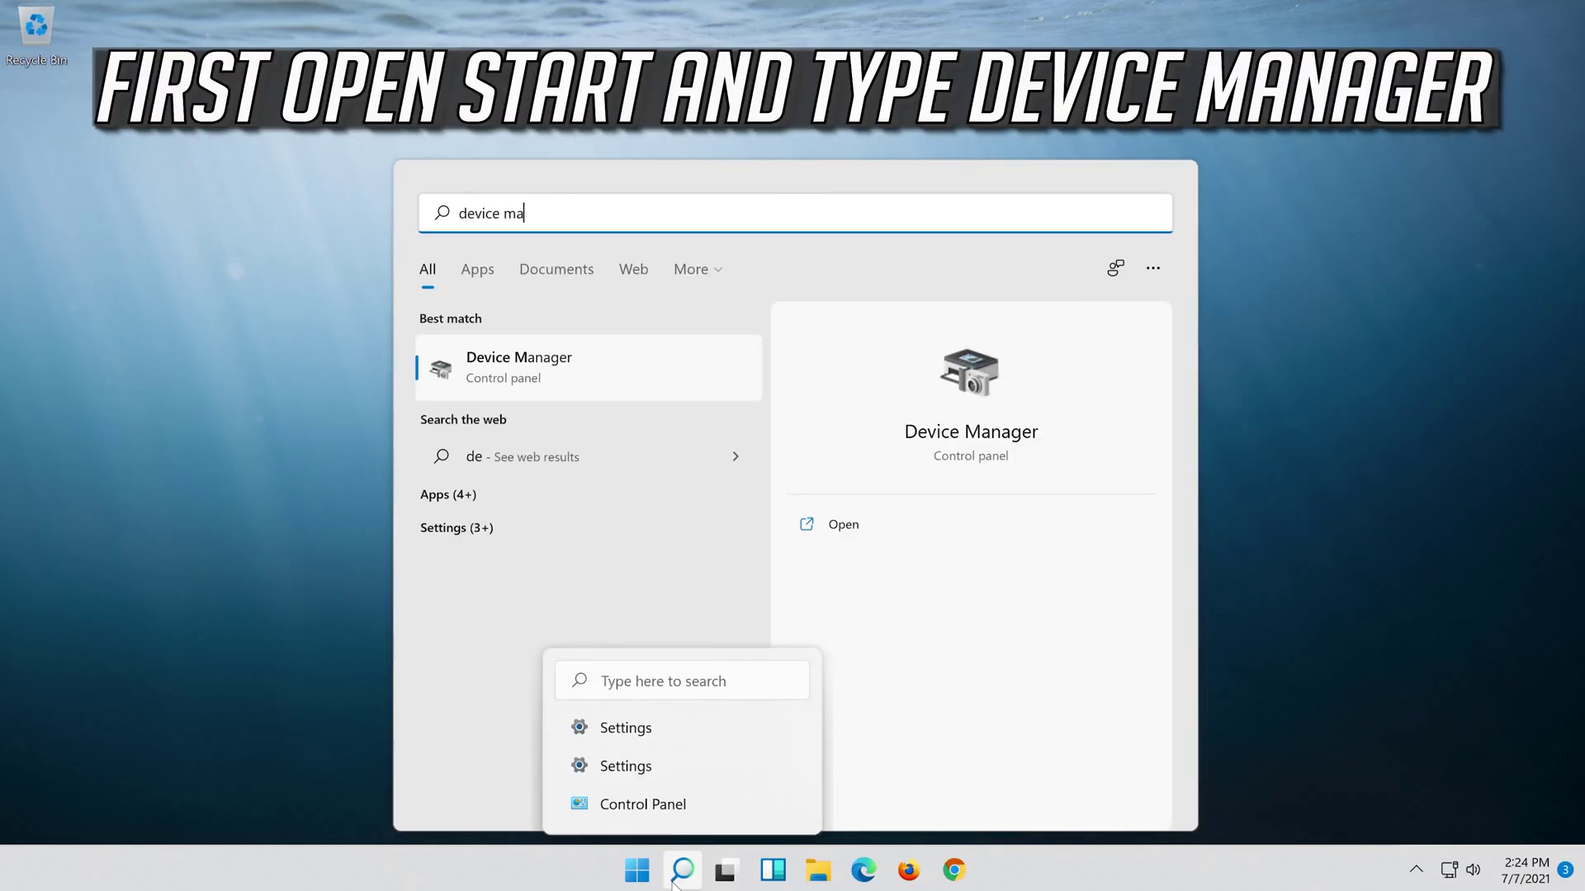
text(nager)
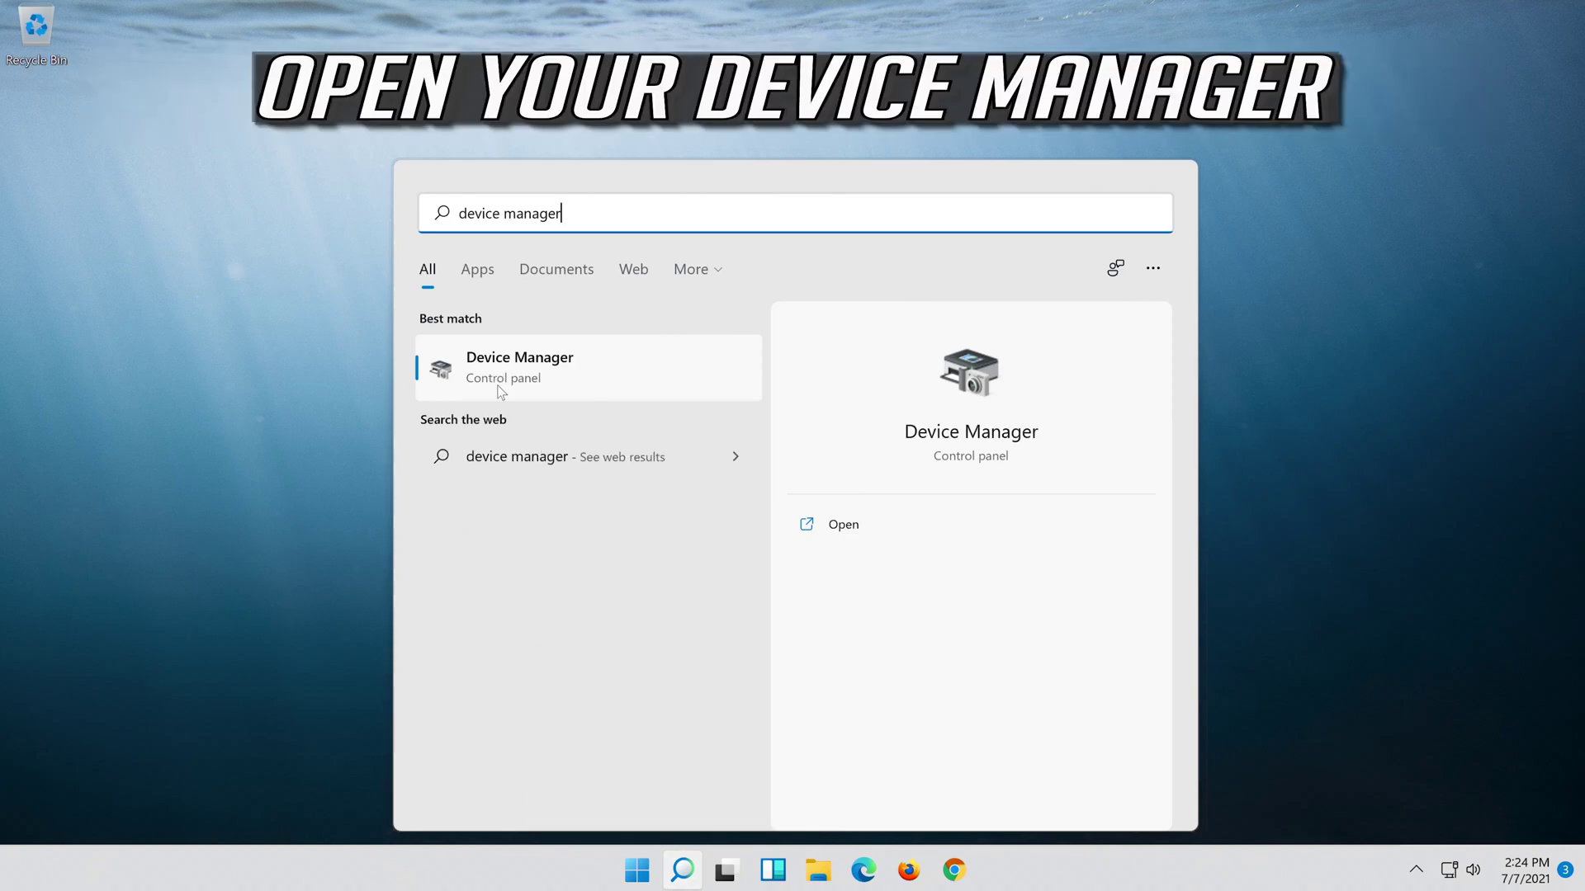
click(566, 371)
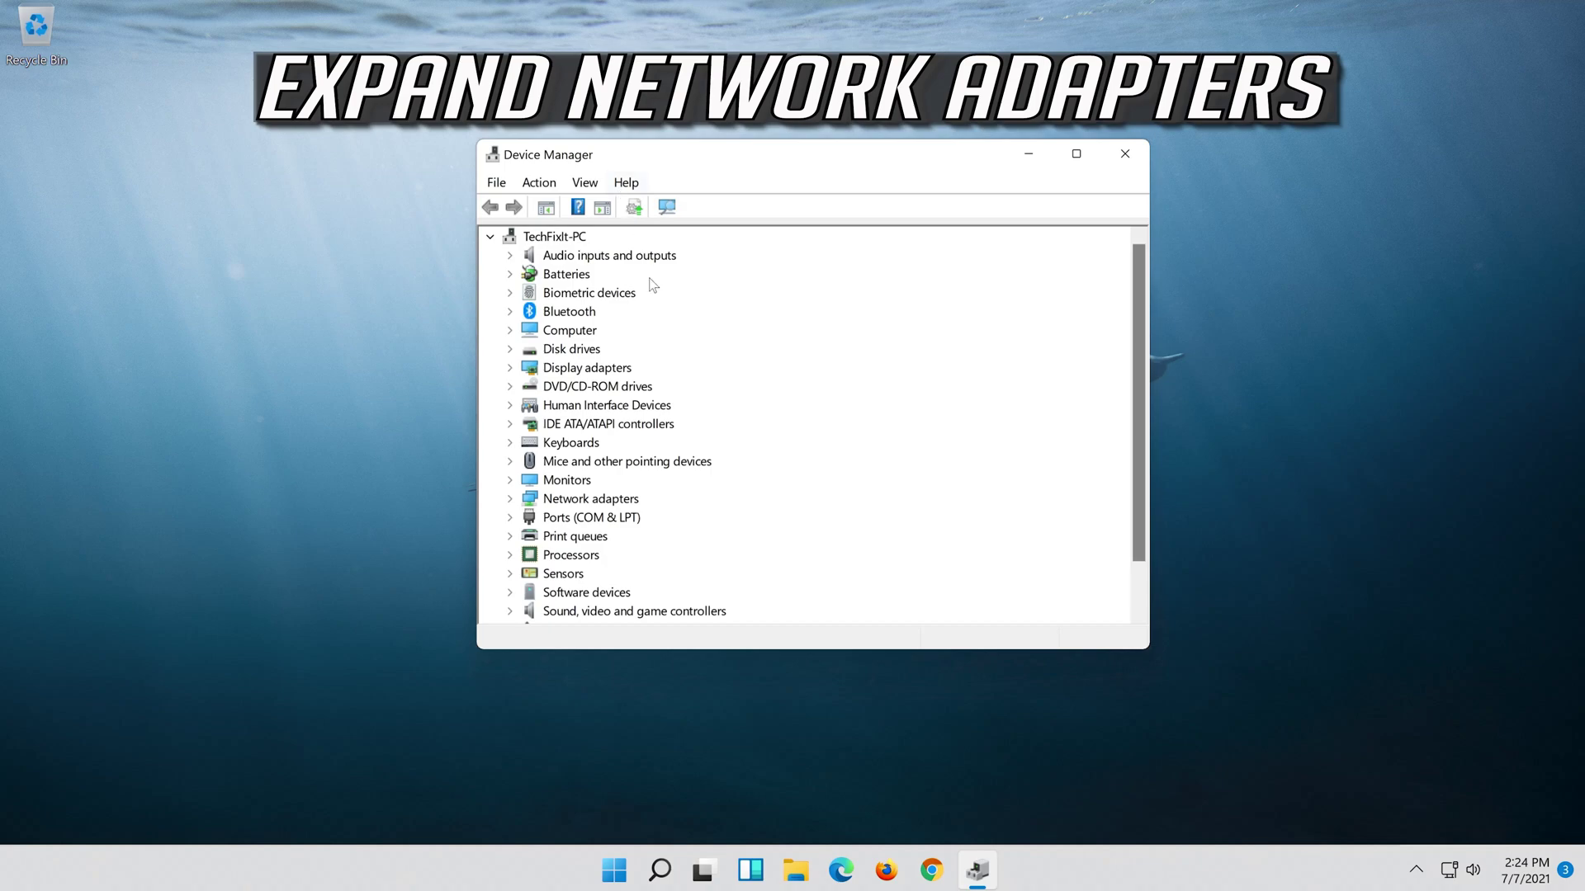
- Open the driver properties of the Intel(R) 82574L Gigabit Network Connection under Network adapters
click(581, 499)
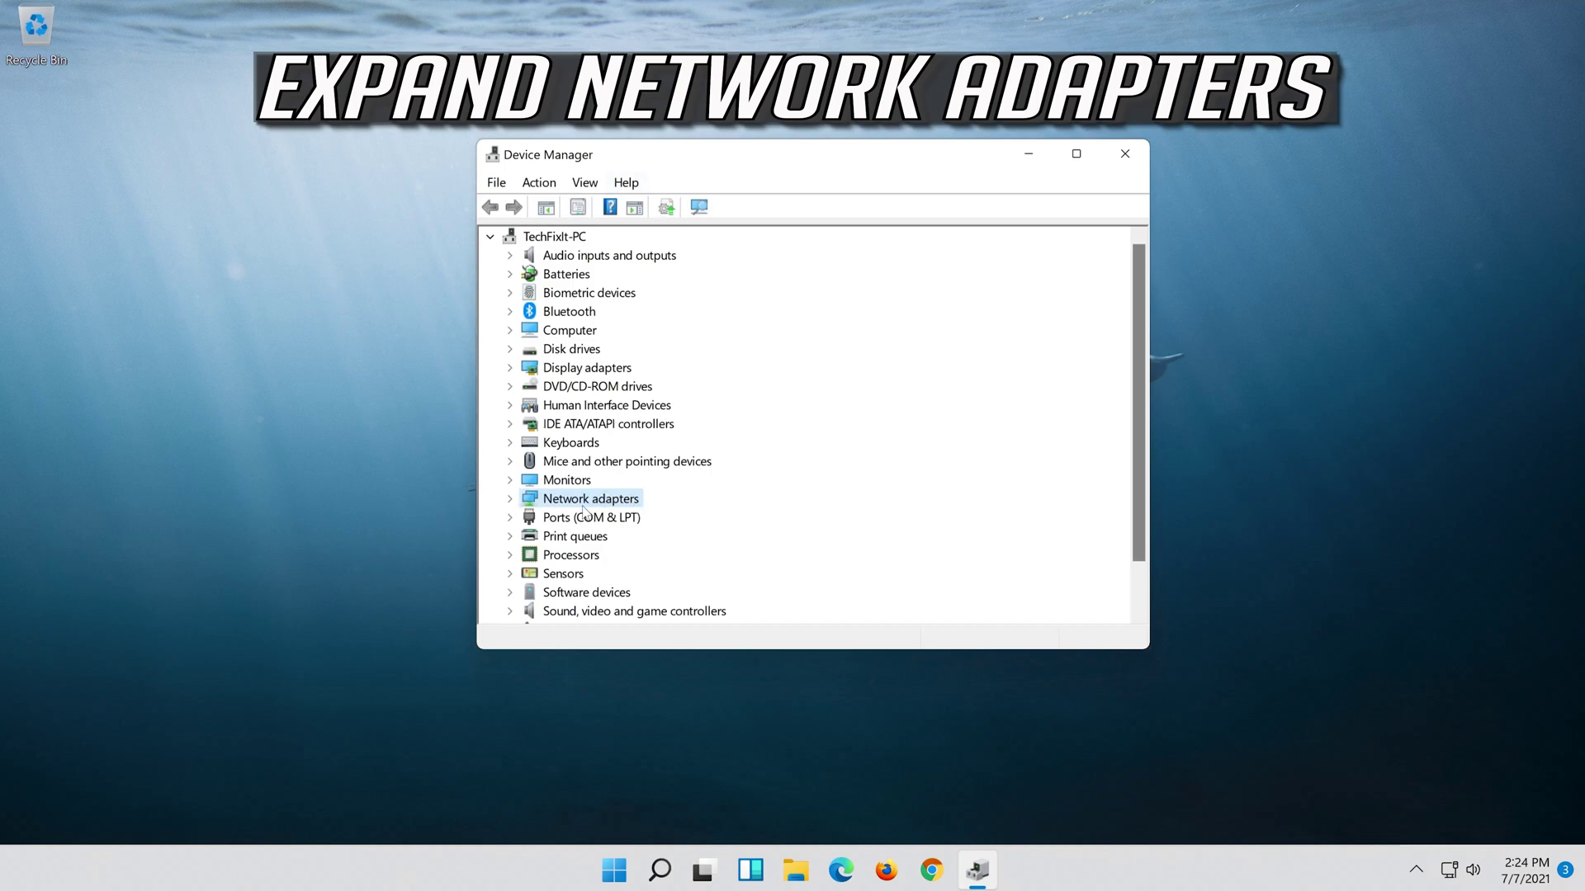
click(509, 499)
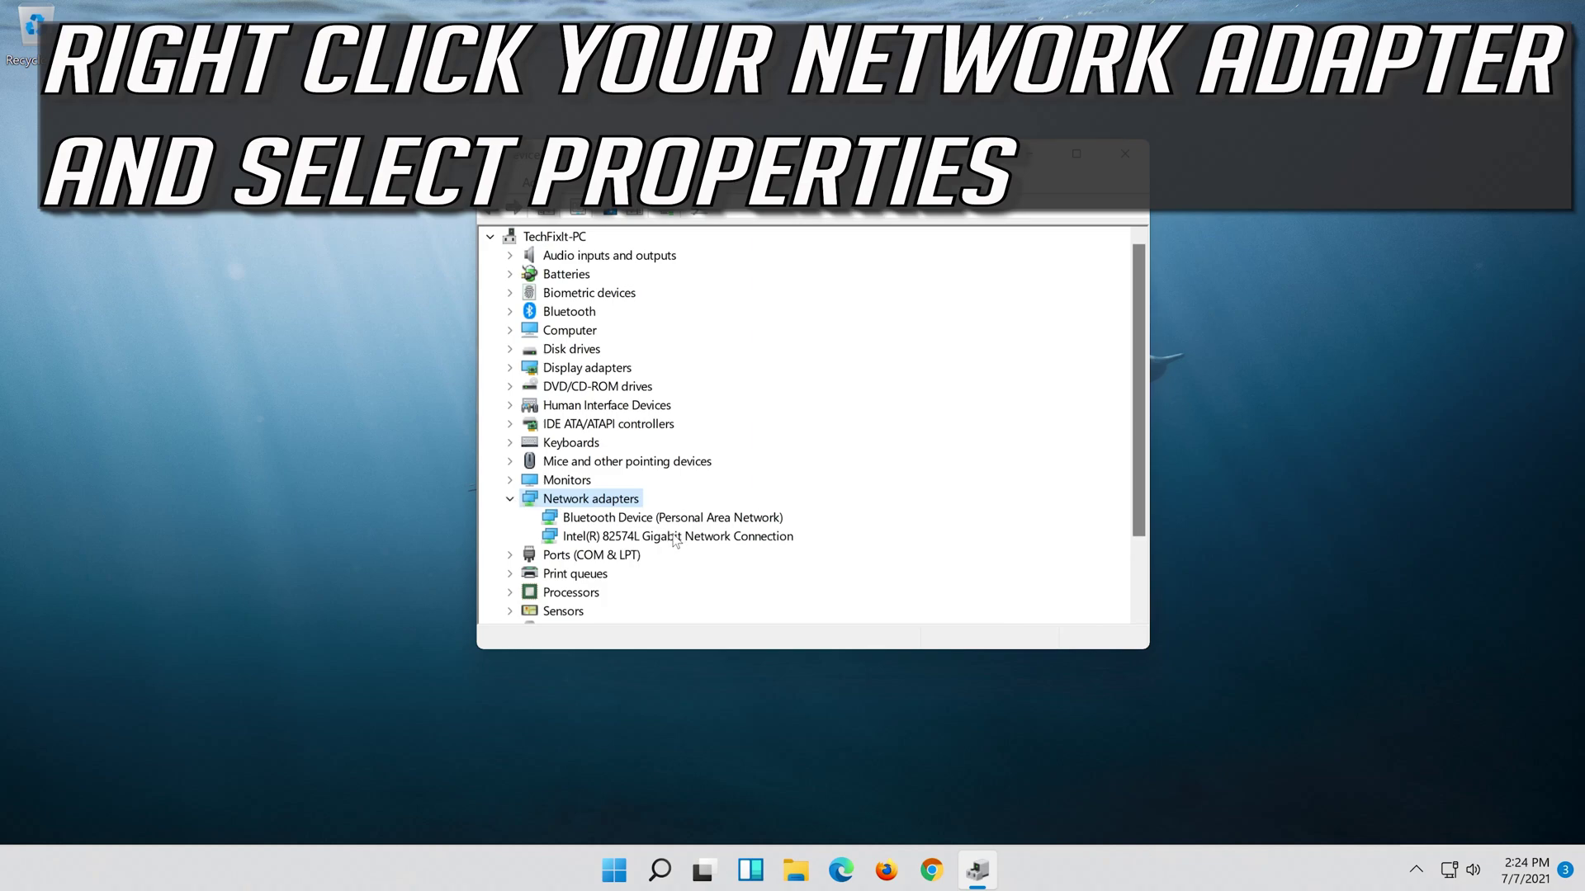
right_click(675, 538)
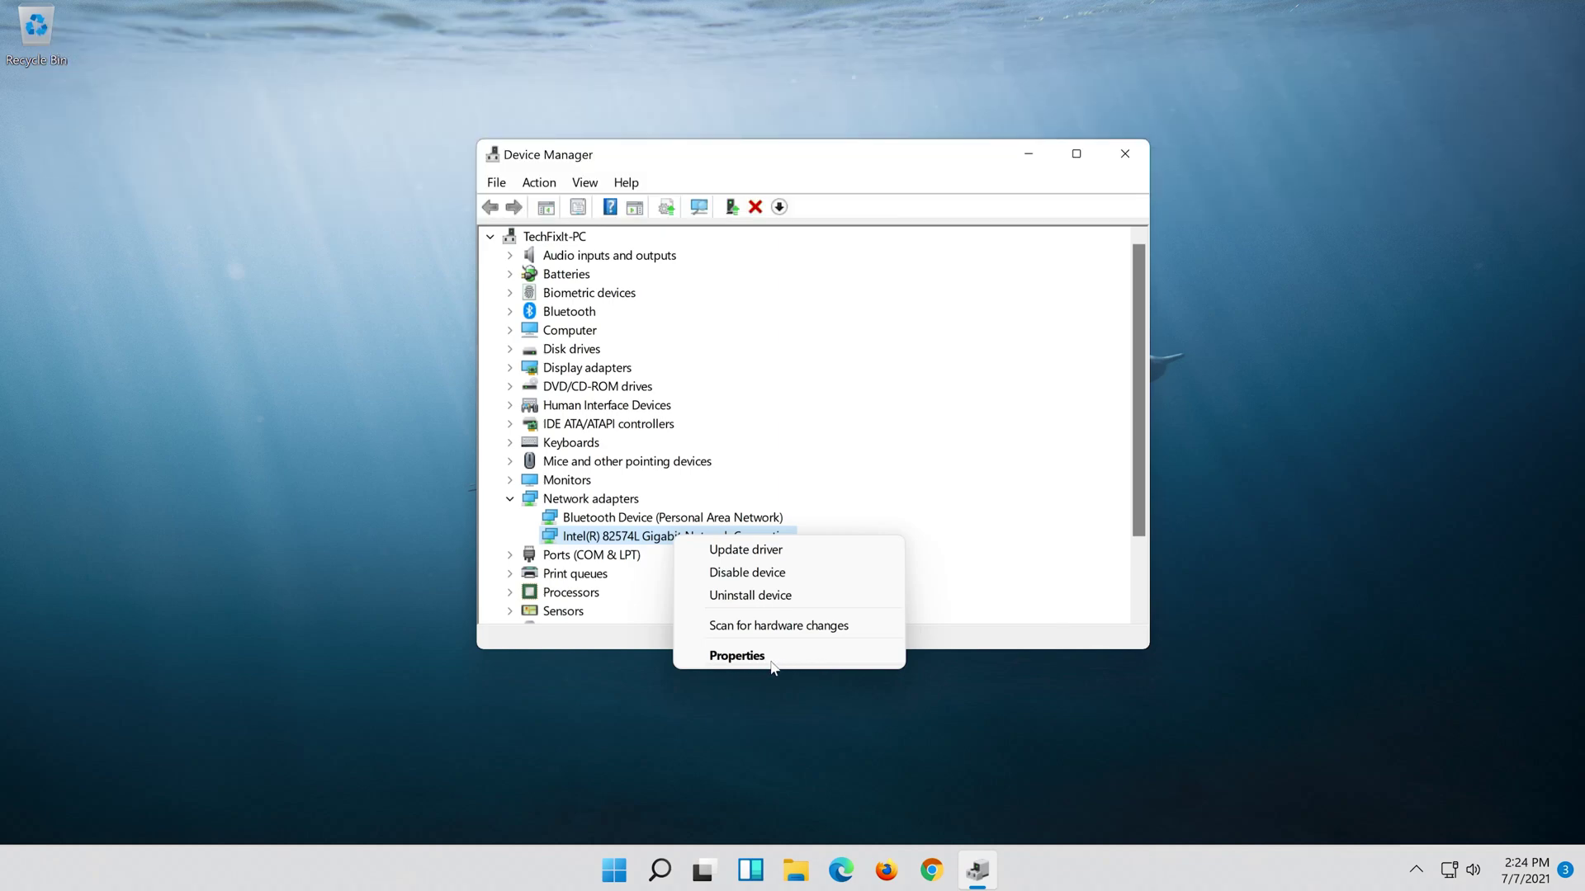
click(762, 654)
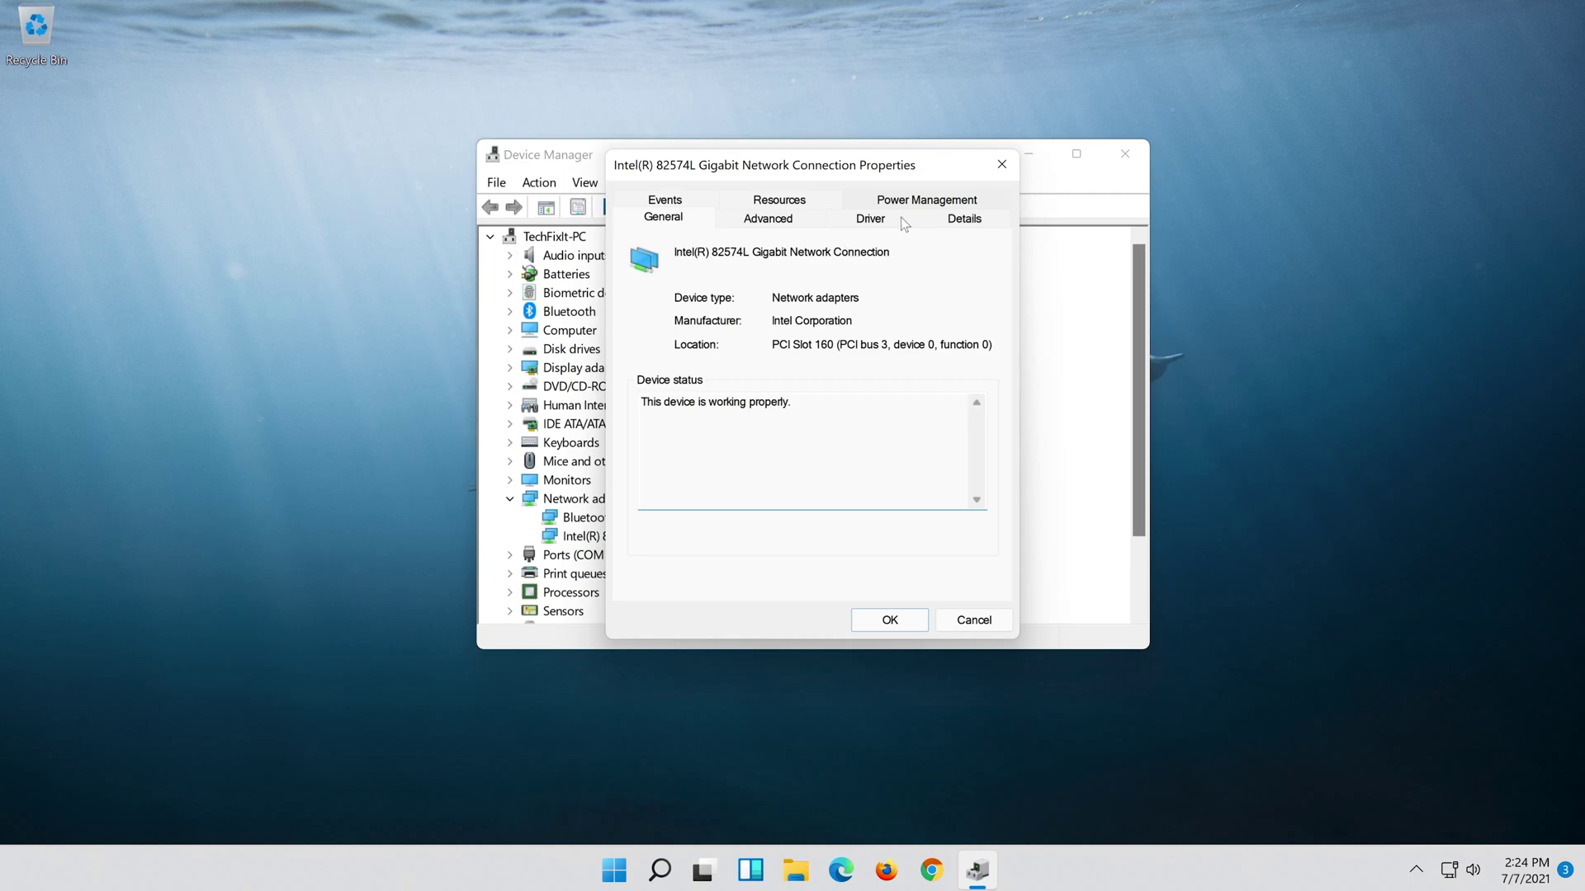
click(873, 225)
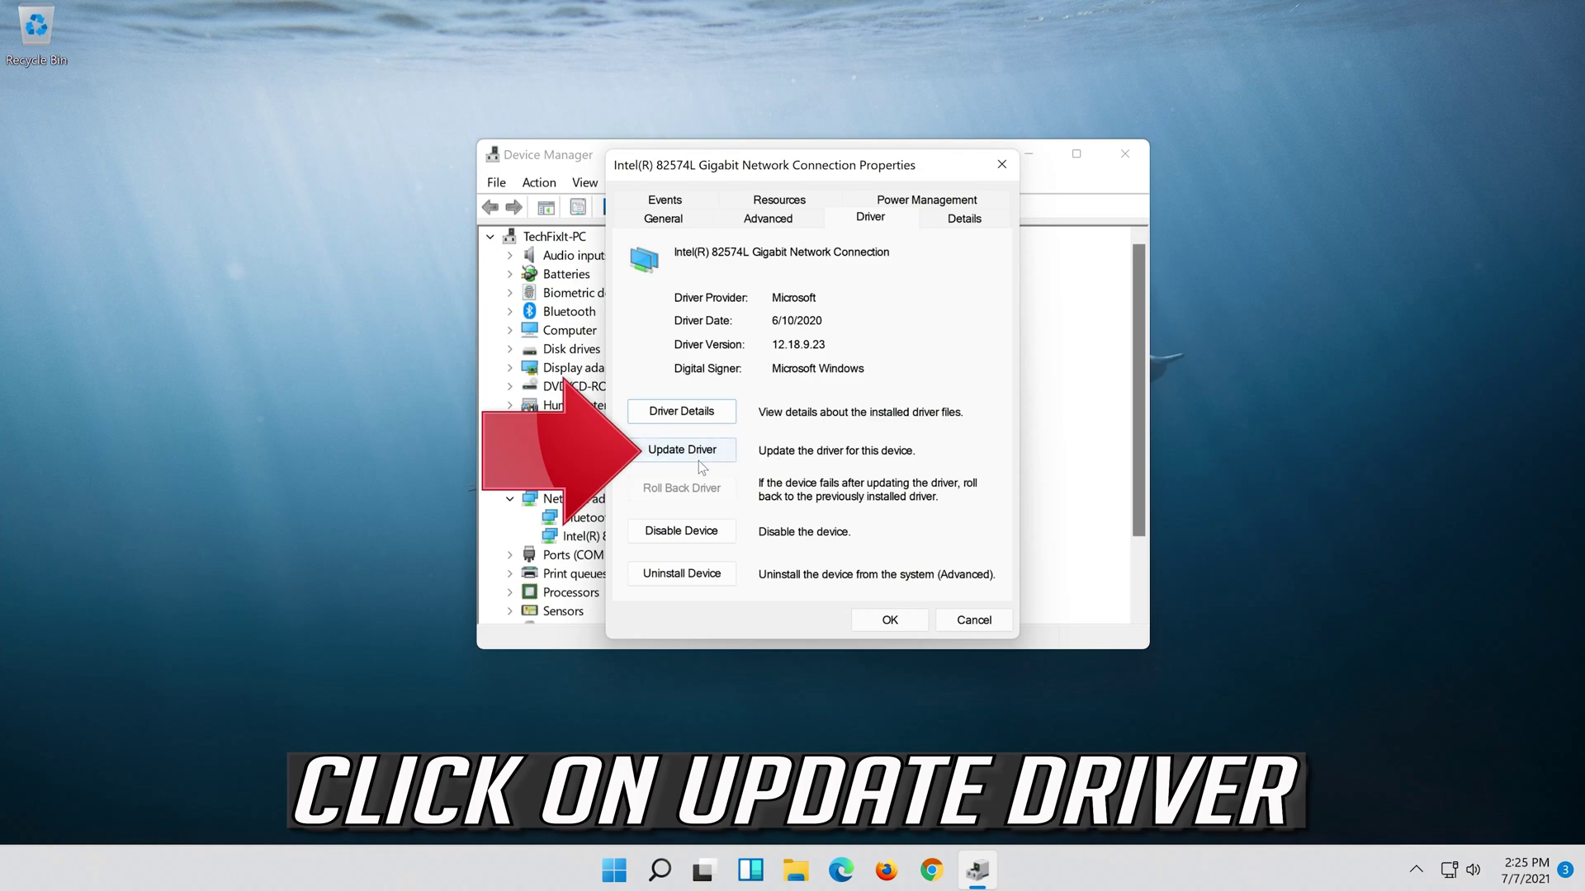
- Run an automatic driver update search for the Intel network adapter, and check for updates through Windows Update
click(660, 458)
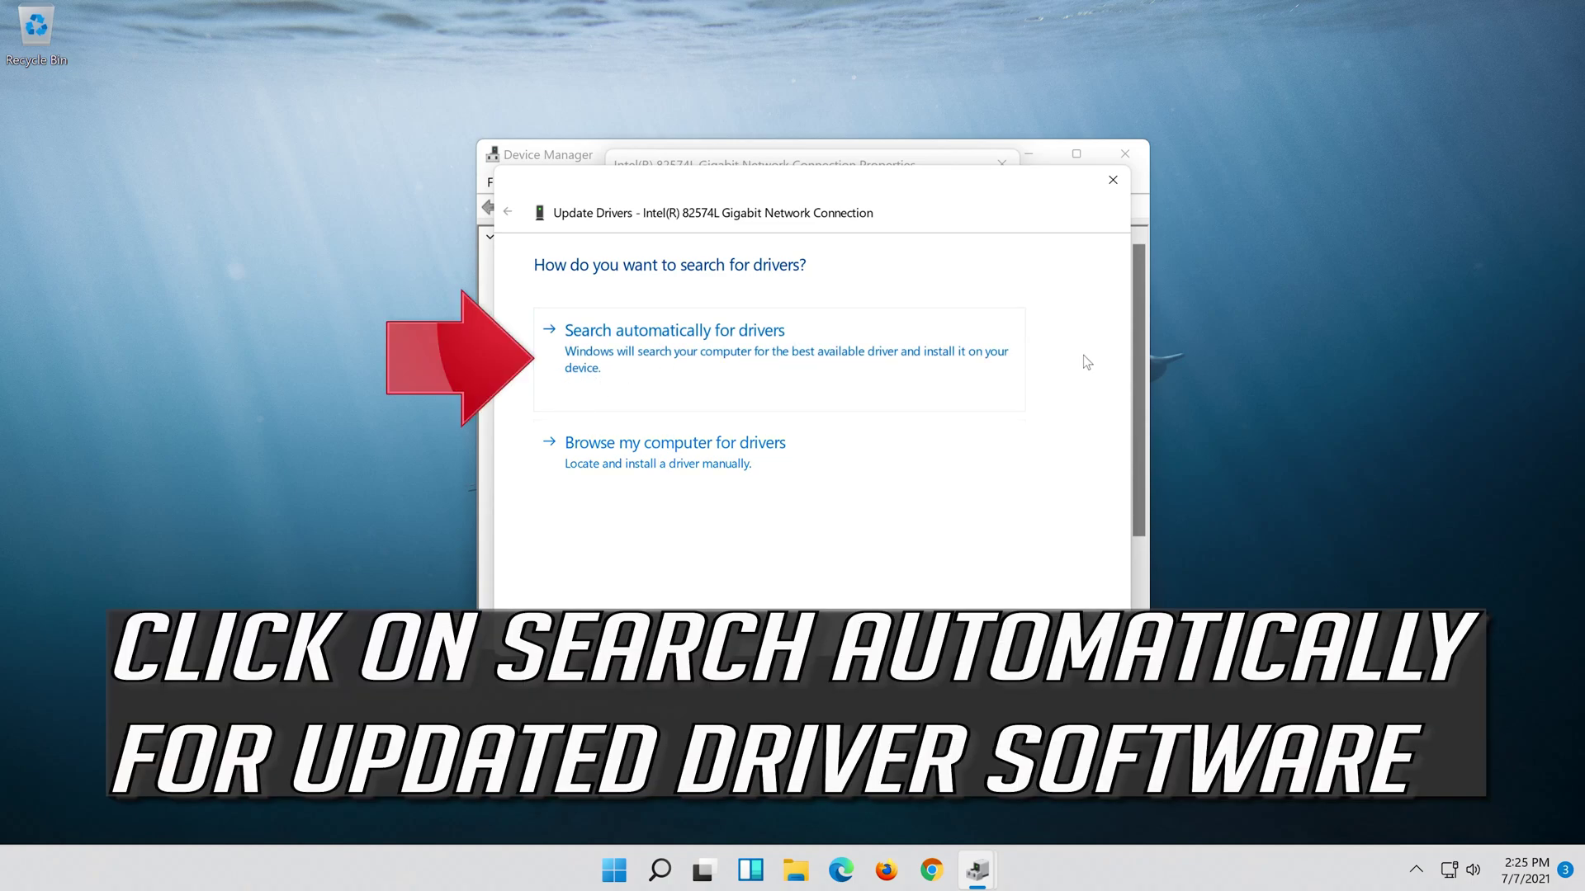
click(685, 359)
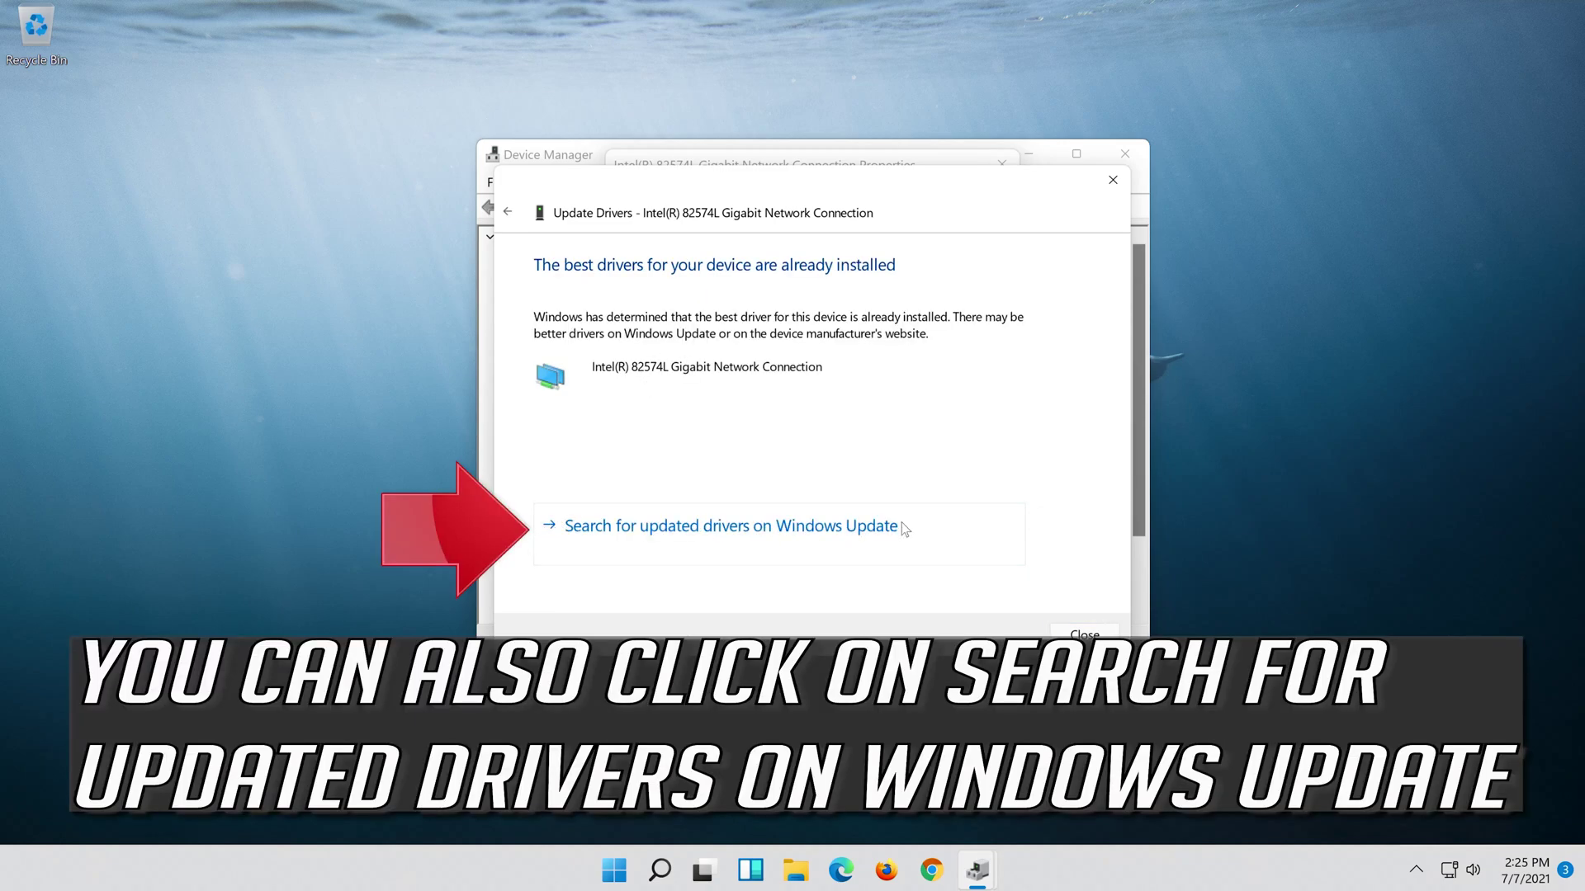
click(834, 542)
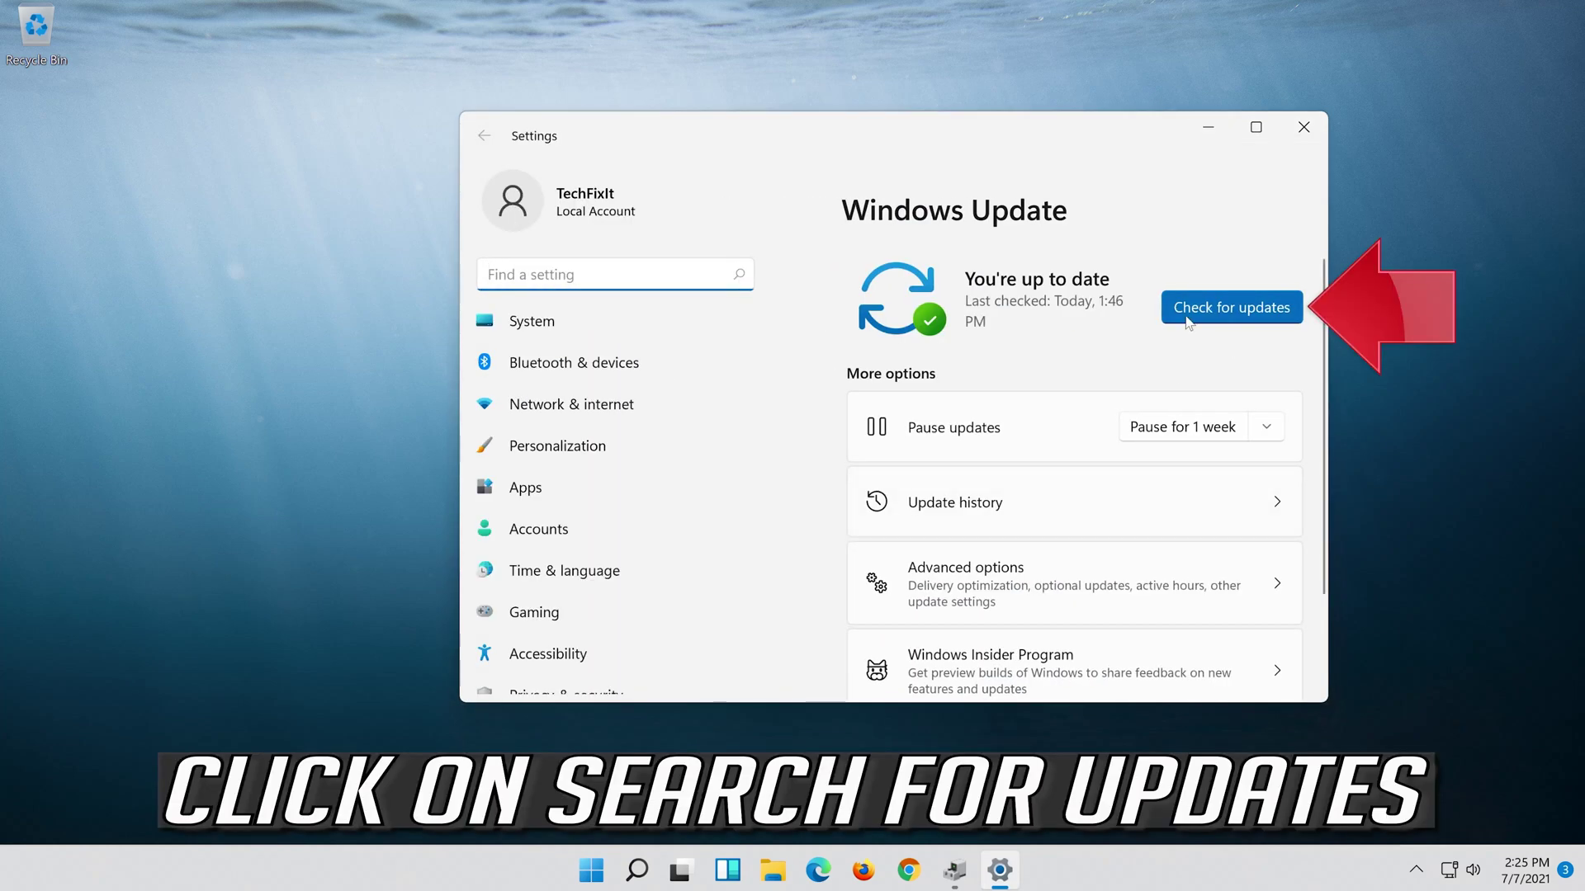
click(1238, 322)
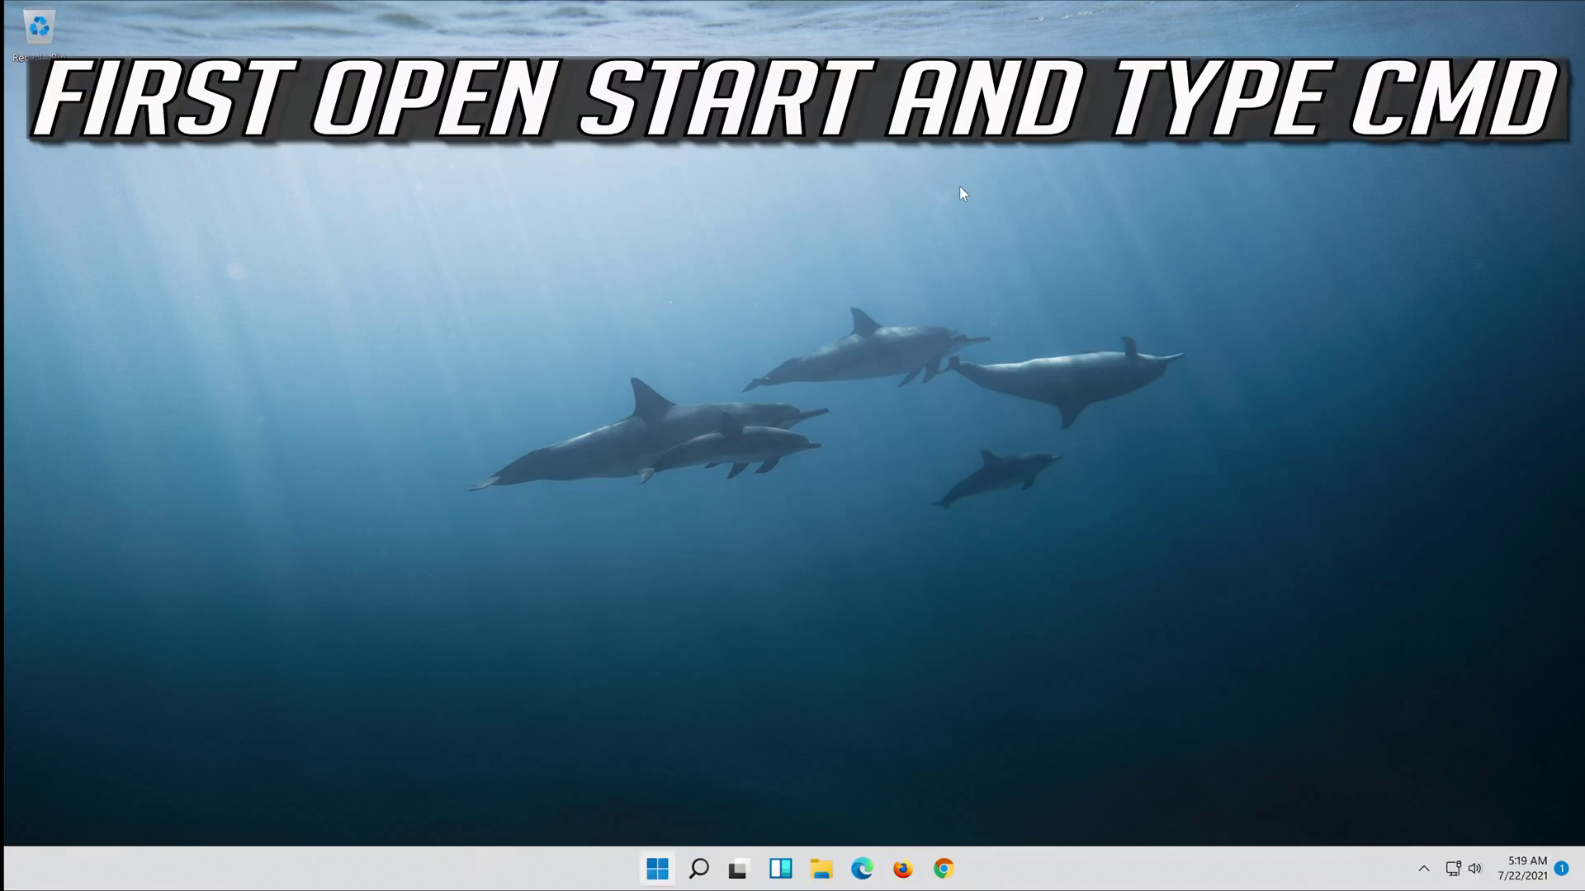
- Find Command Prompt with a Windows search for "cmd" and run it as administrator, allowing it to make changes
key(super)
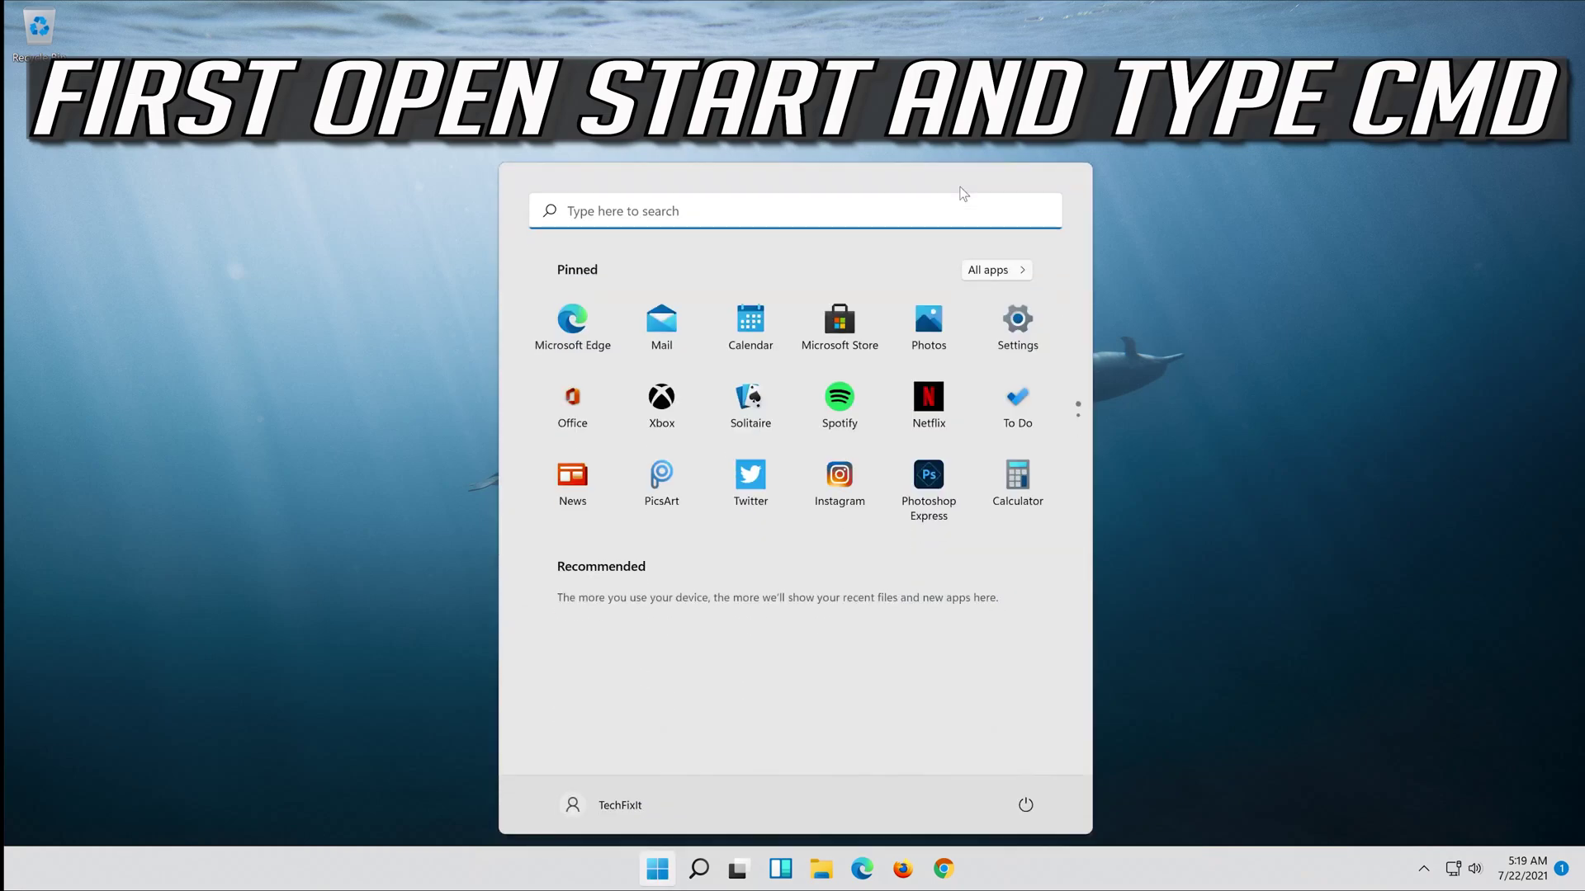
text(cmd)
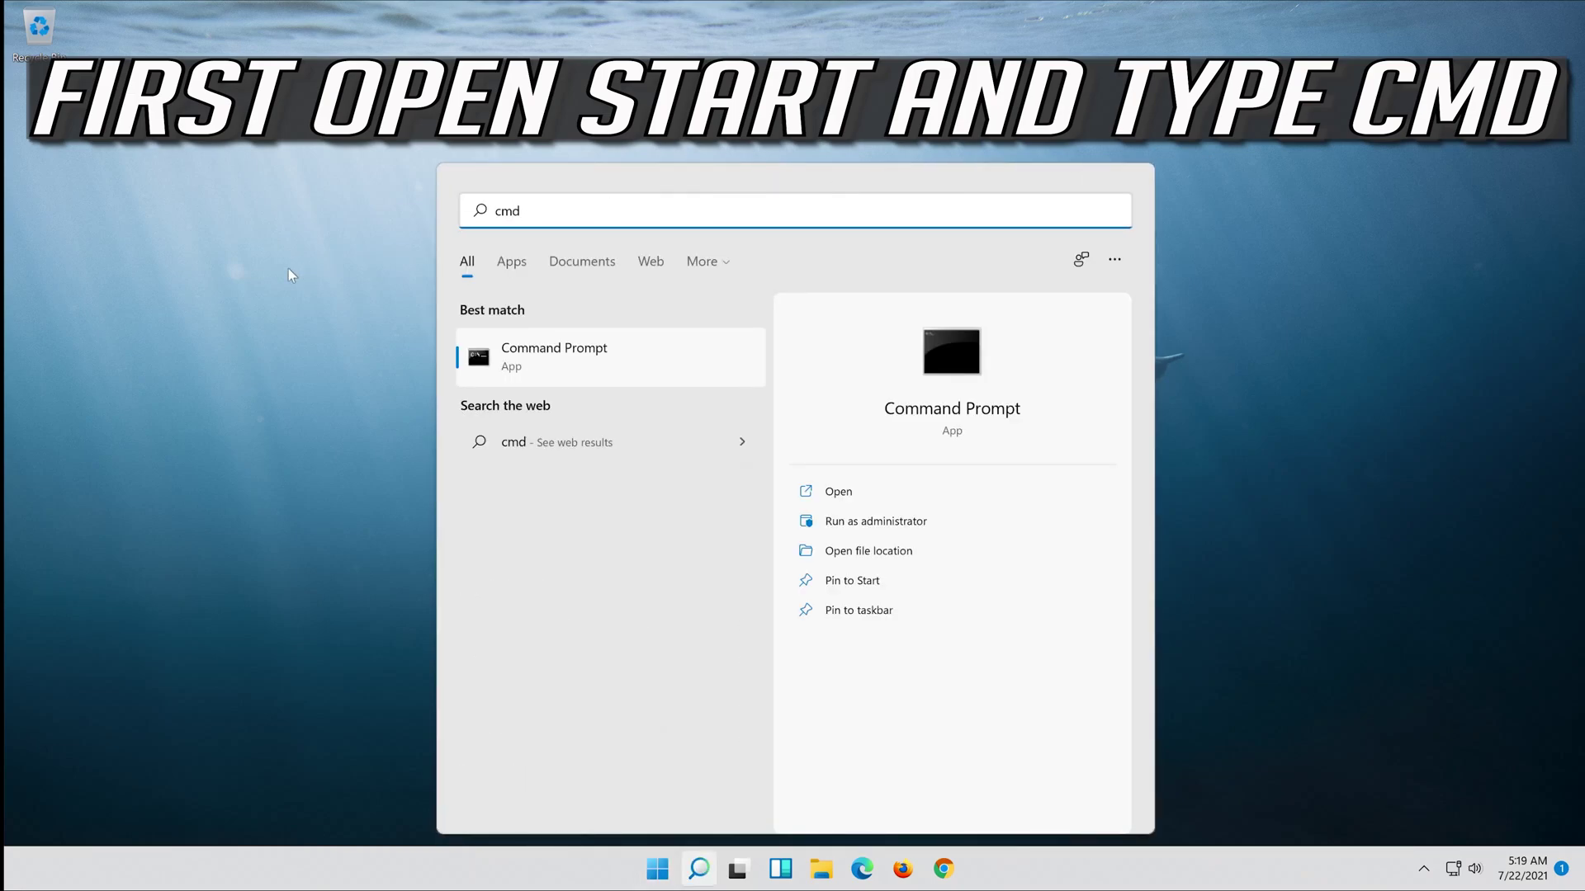
right_click(533, 356)
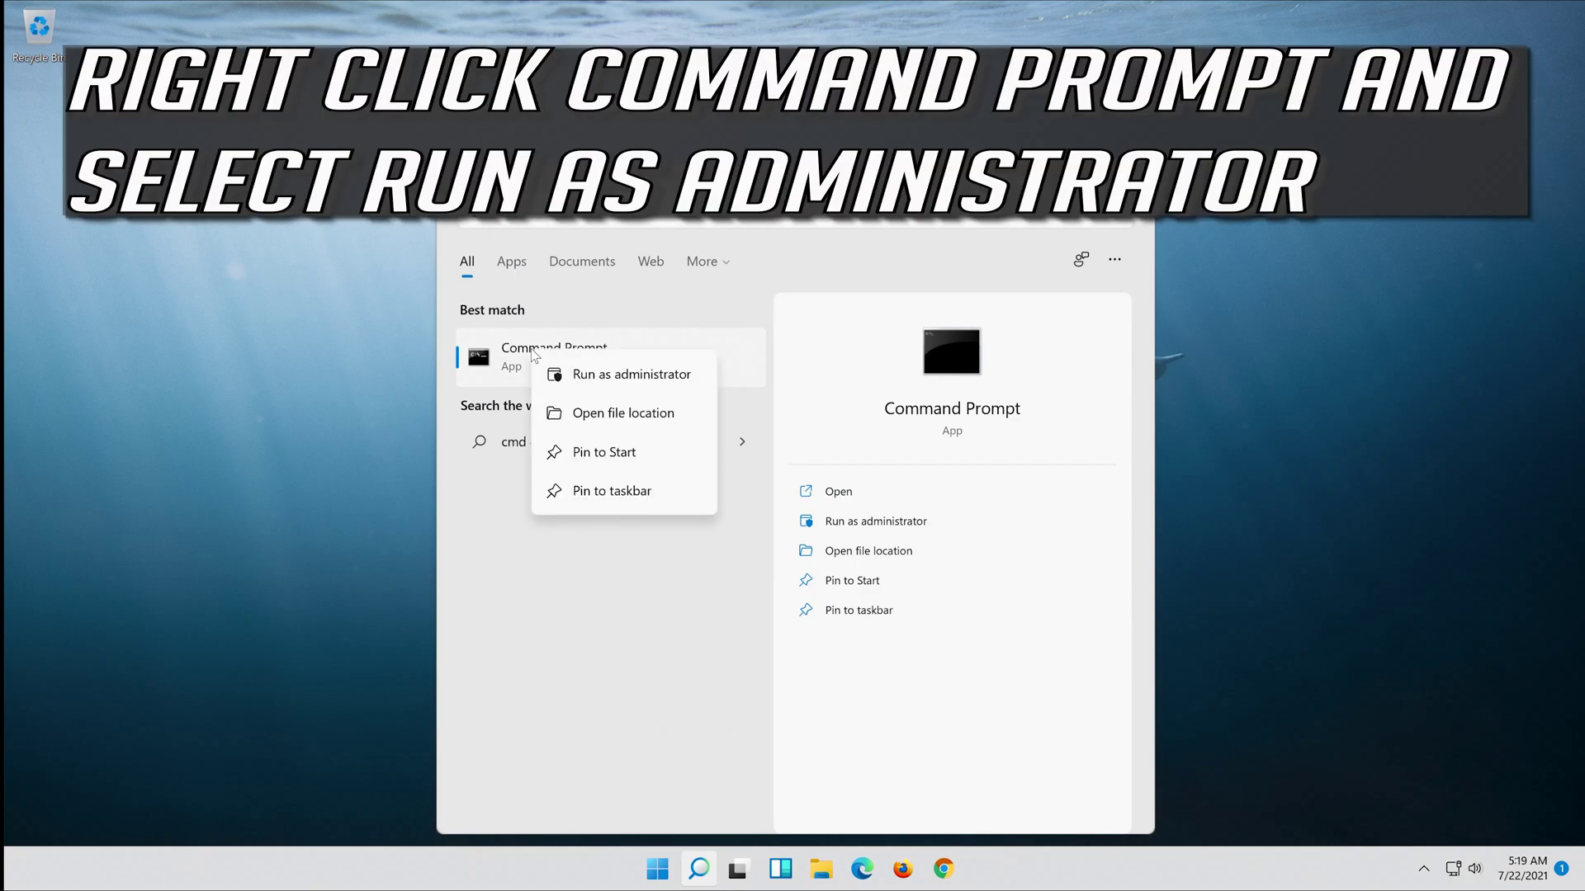
click(645, 375)
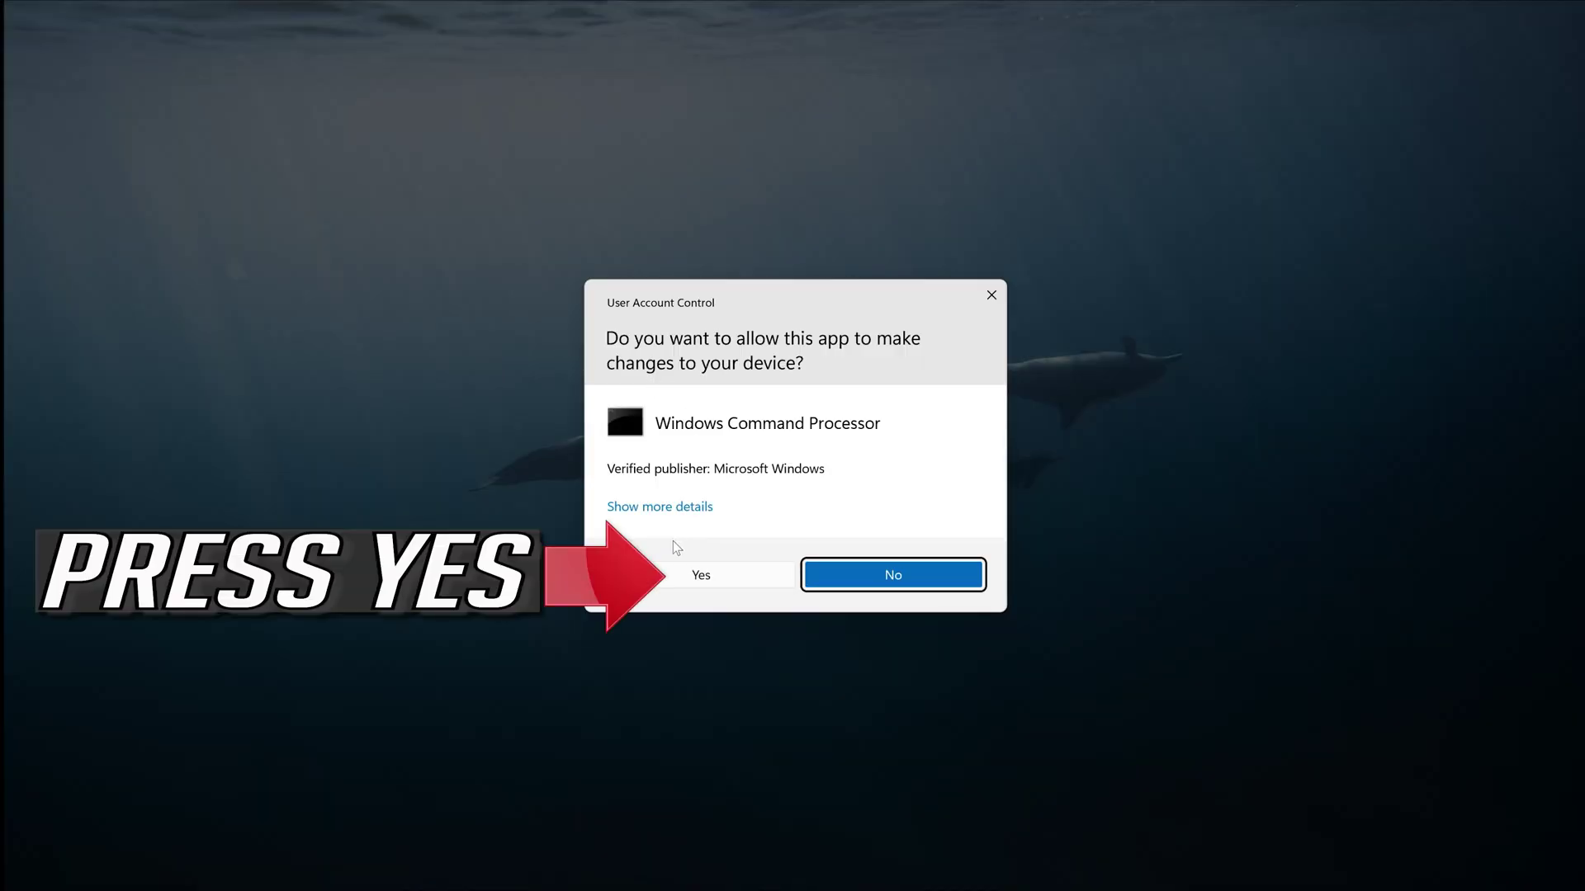
click(688, 576)
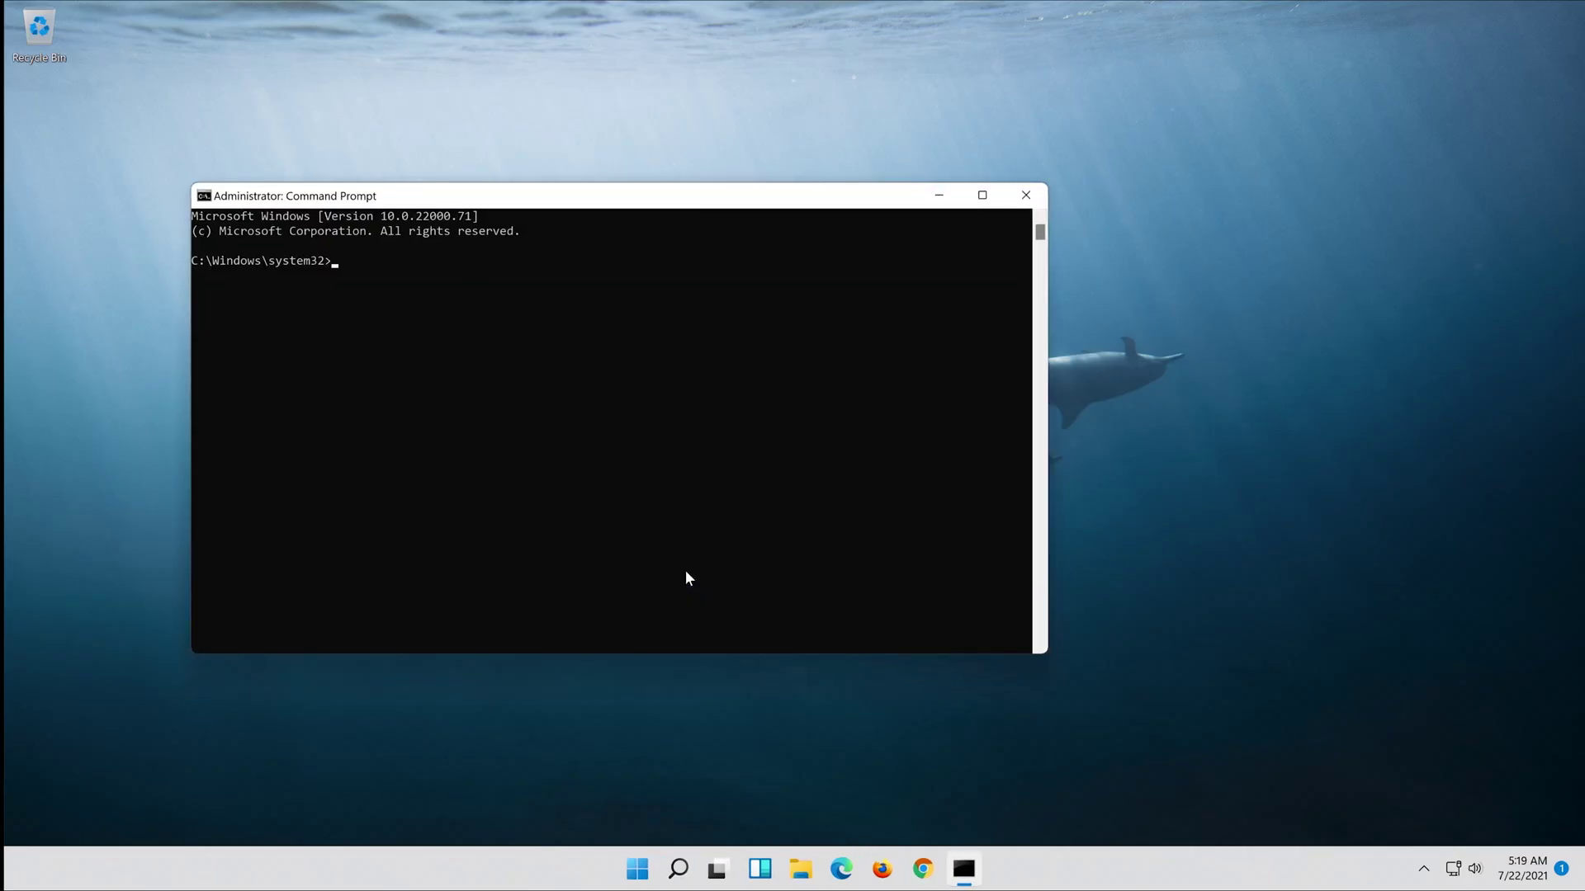
- Run a system file check with "sfc /scannow", and exit Command Prompt once the scan is complete
drag(545, 195, 793, 202)
text(sfc)
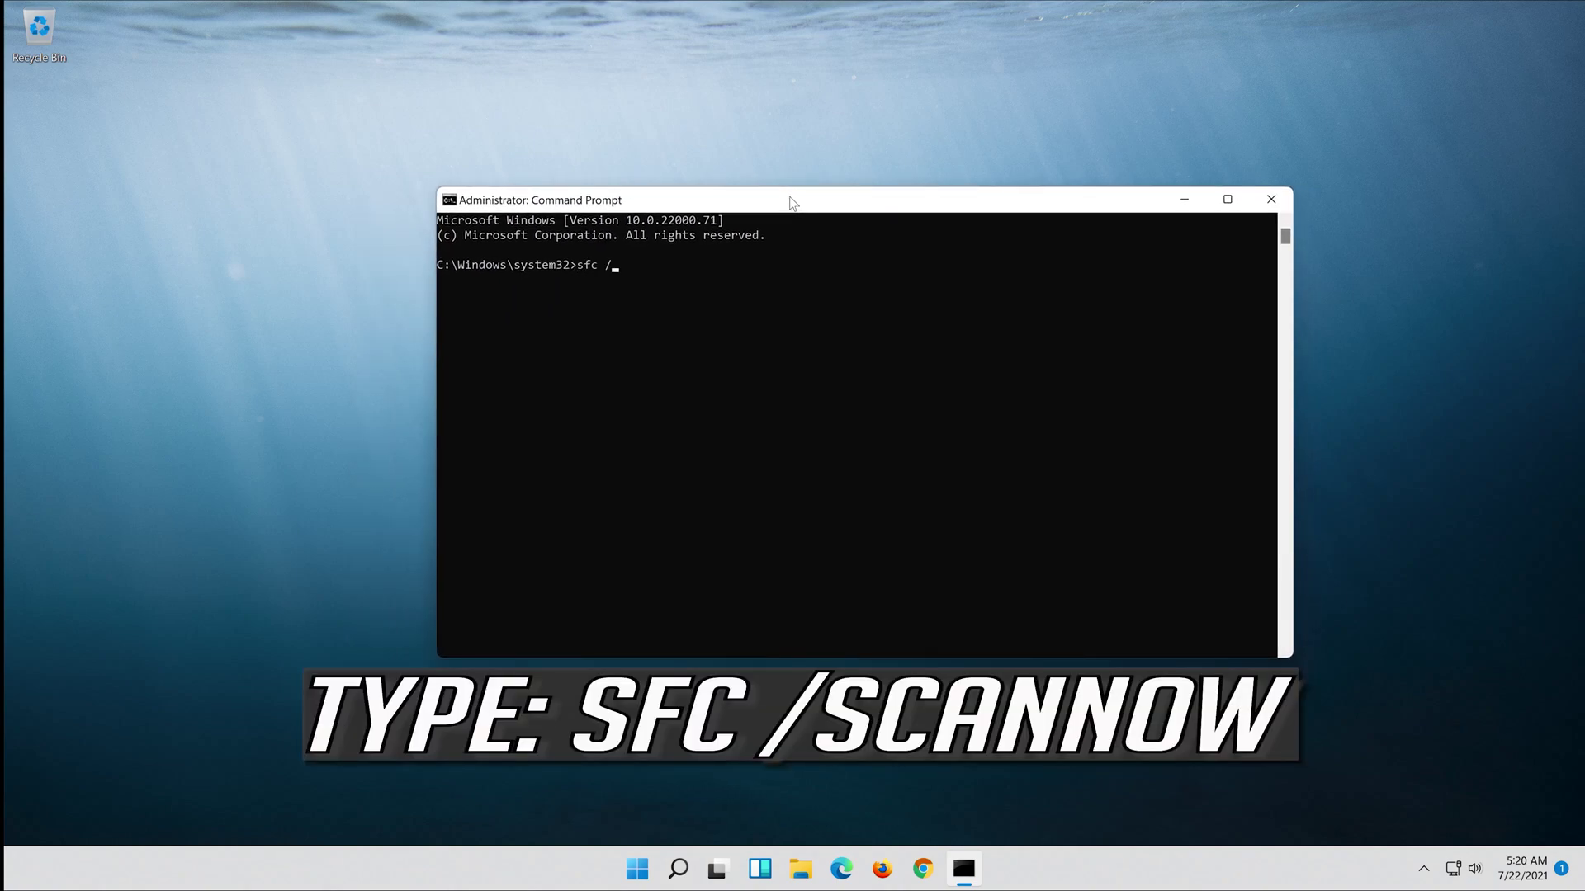
text( /scannow)
key(Return)
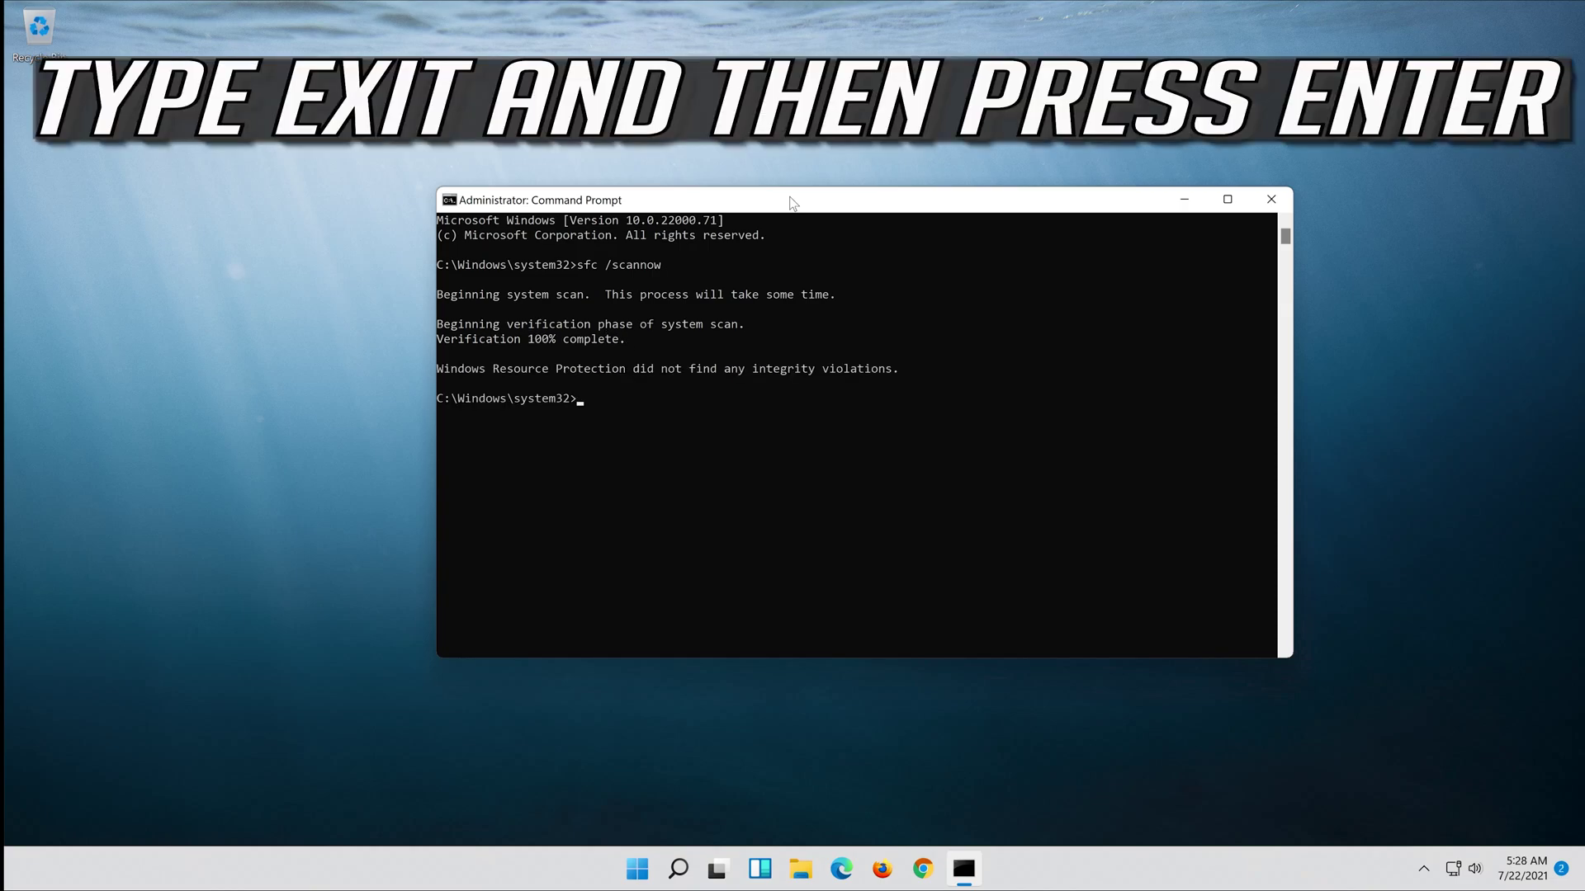
text(e)
text(xit)
key(Return)
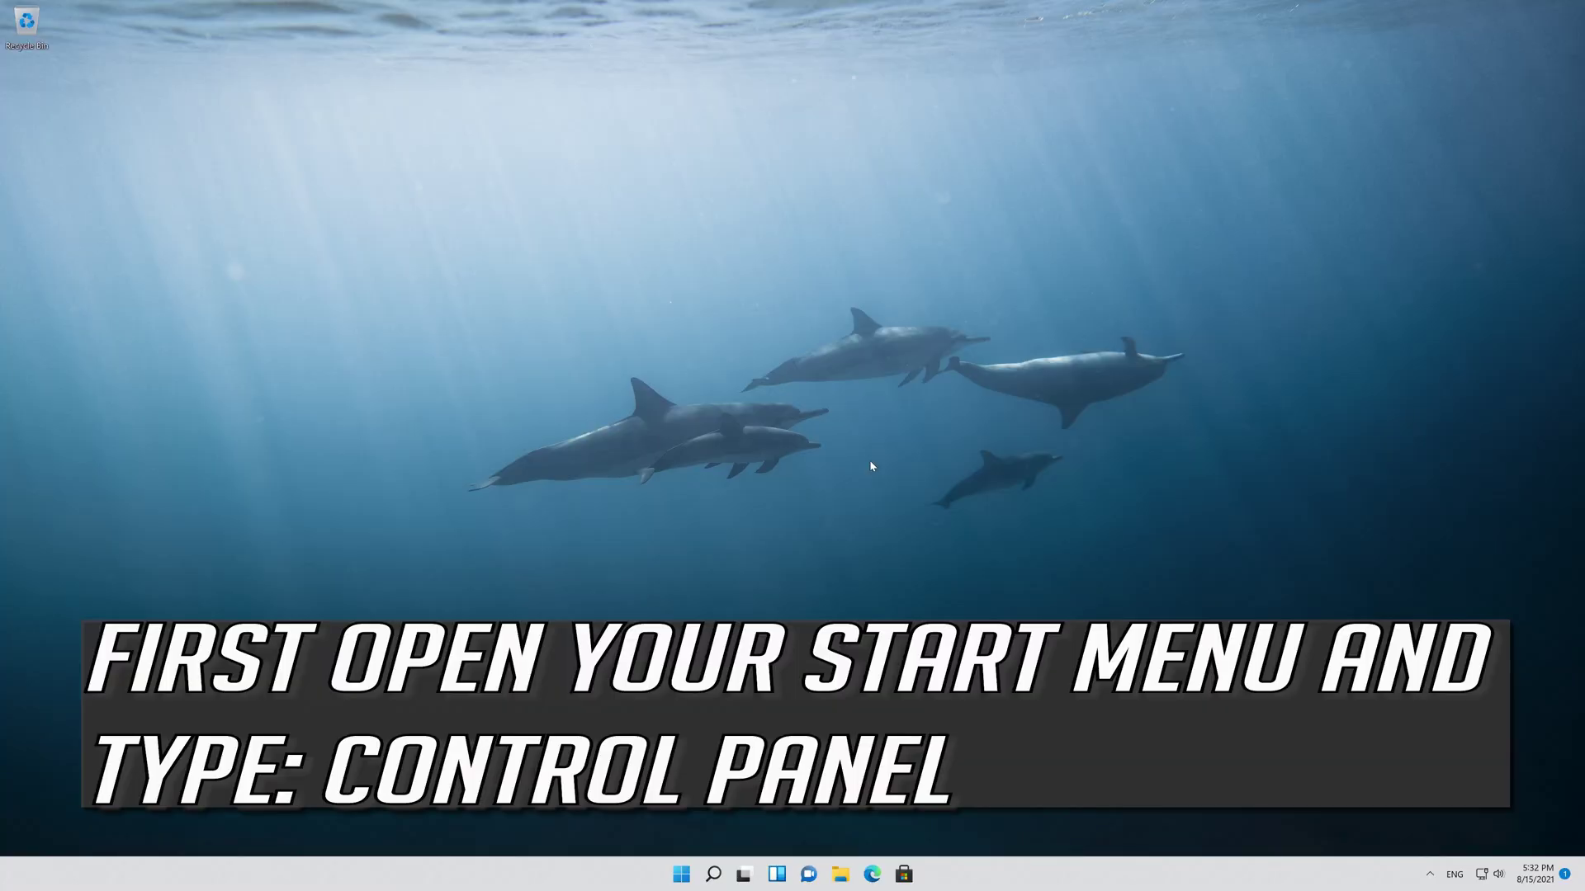
- Find Control Panel with a Windows search for "control panel" and open it
key(super)
text(co)
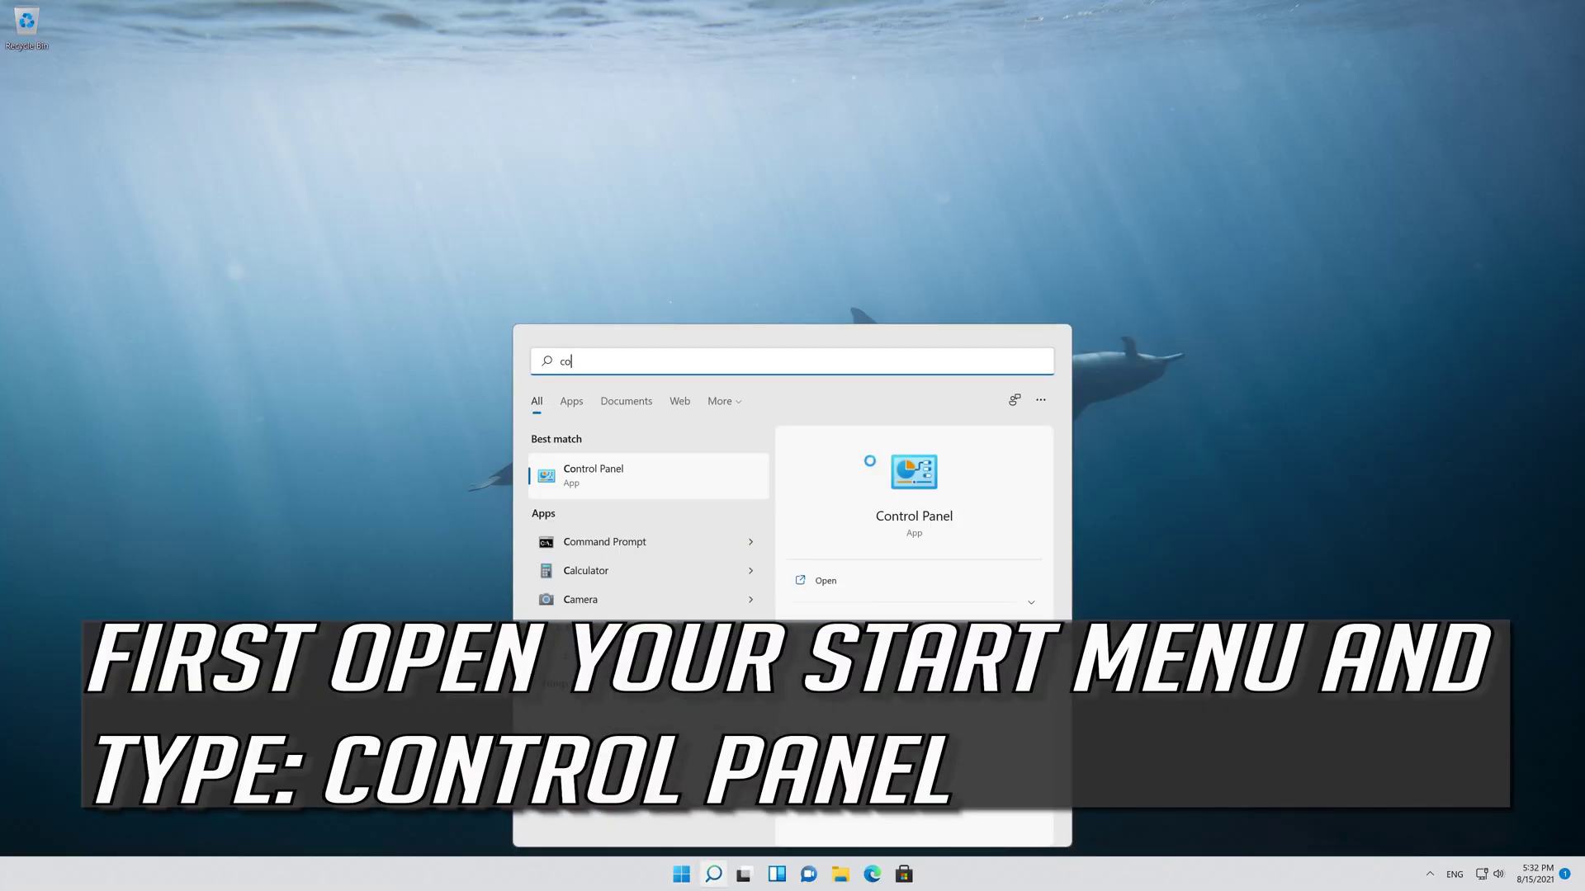
text(ntrol panel)
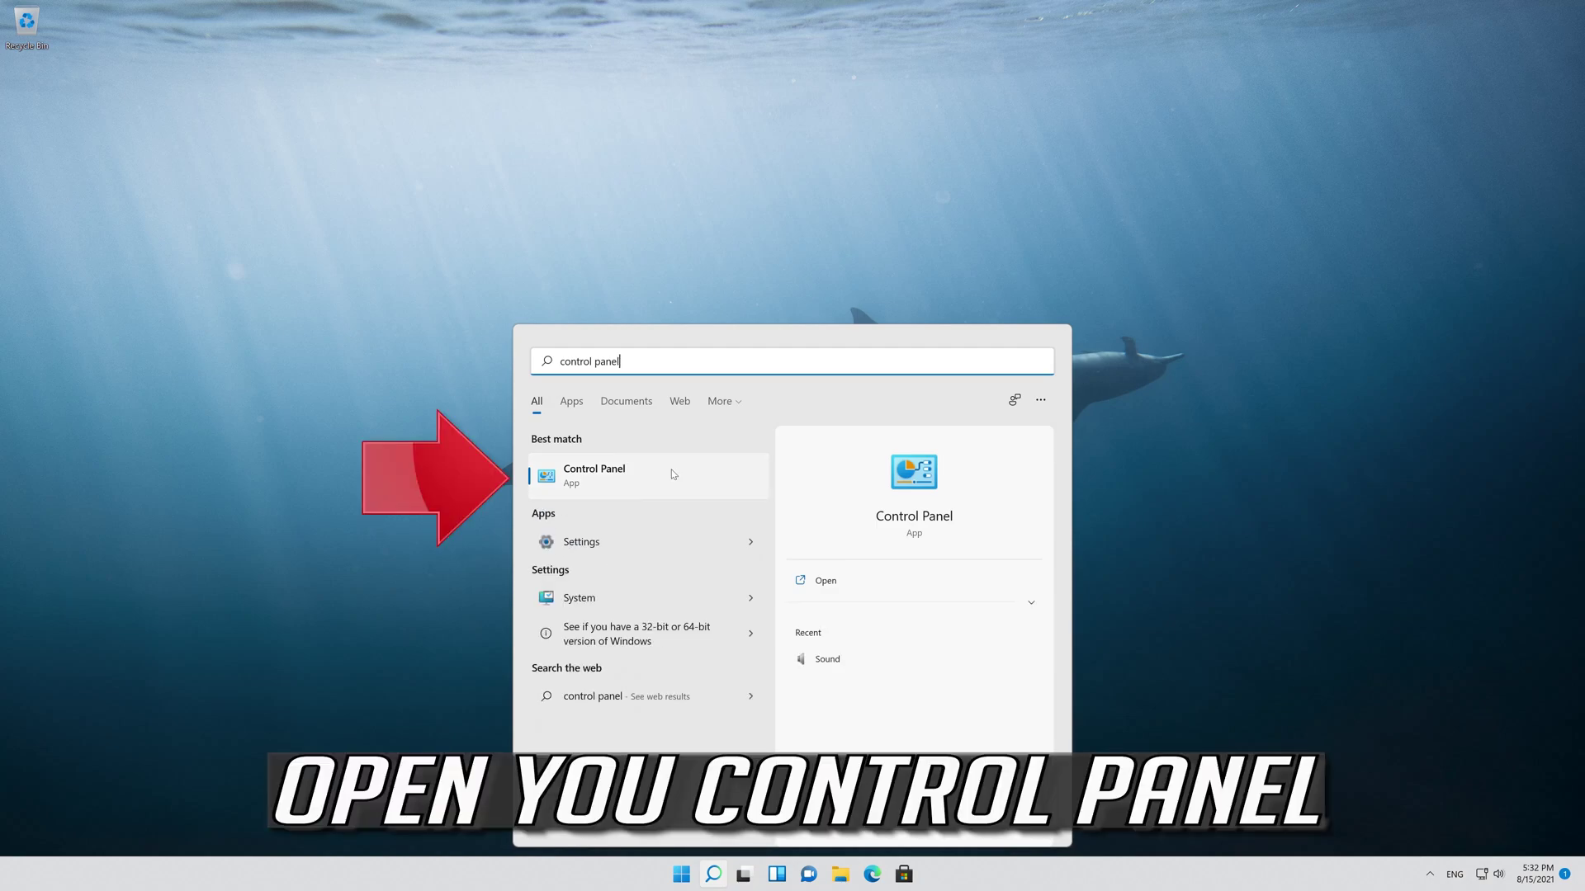
click(656, 487)
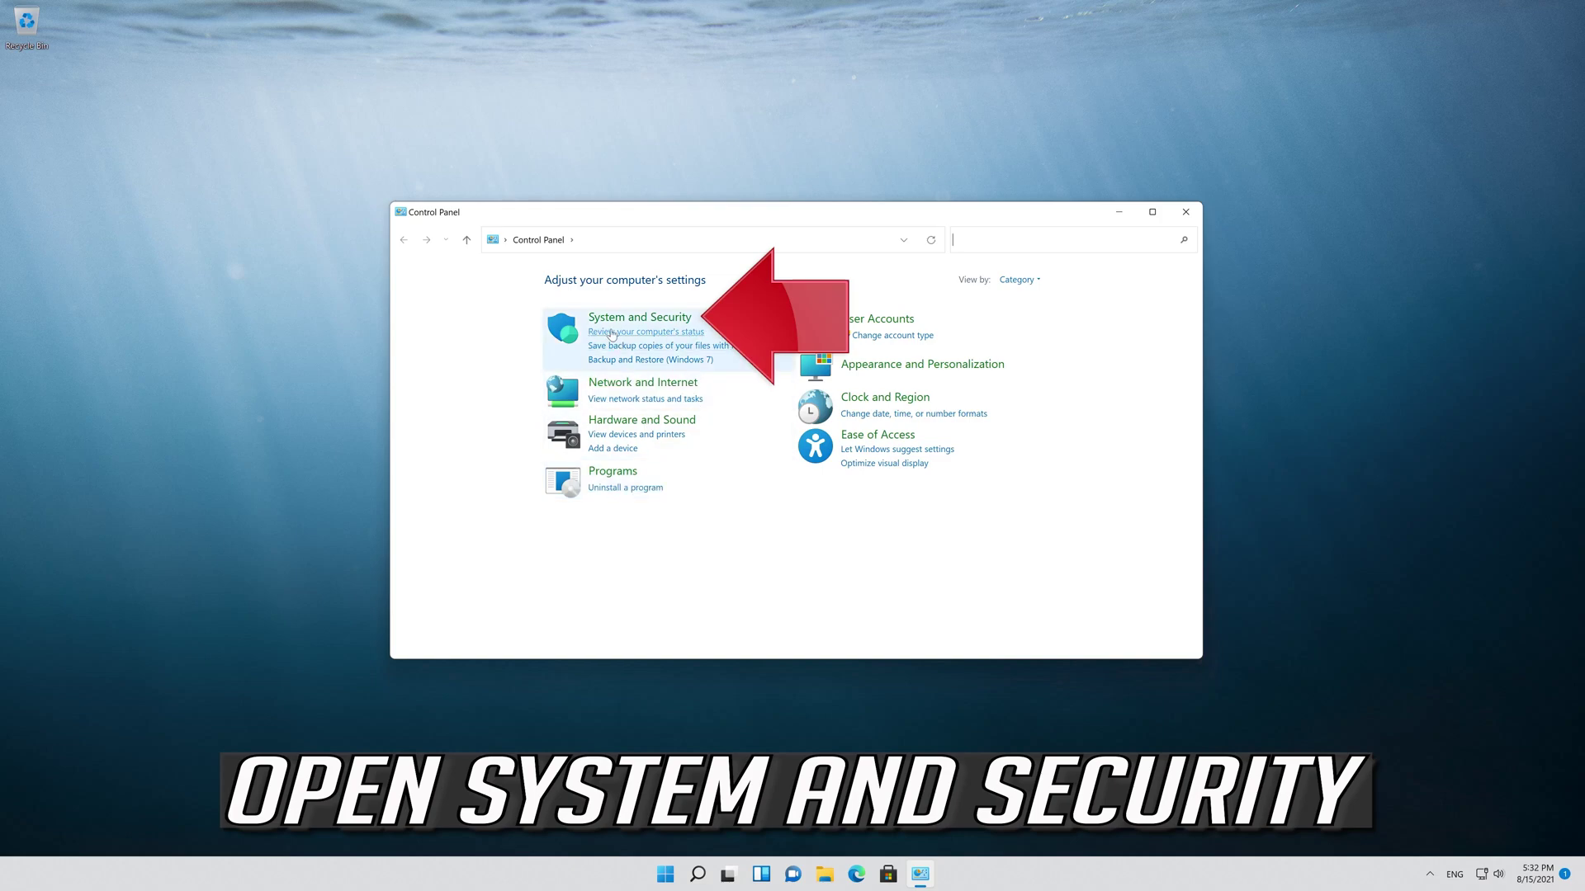
- Open System Restore from the Recovery tools under System and Security, Security and Maintenance
click(658, 320)
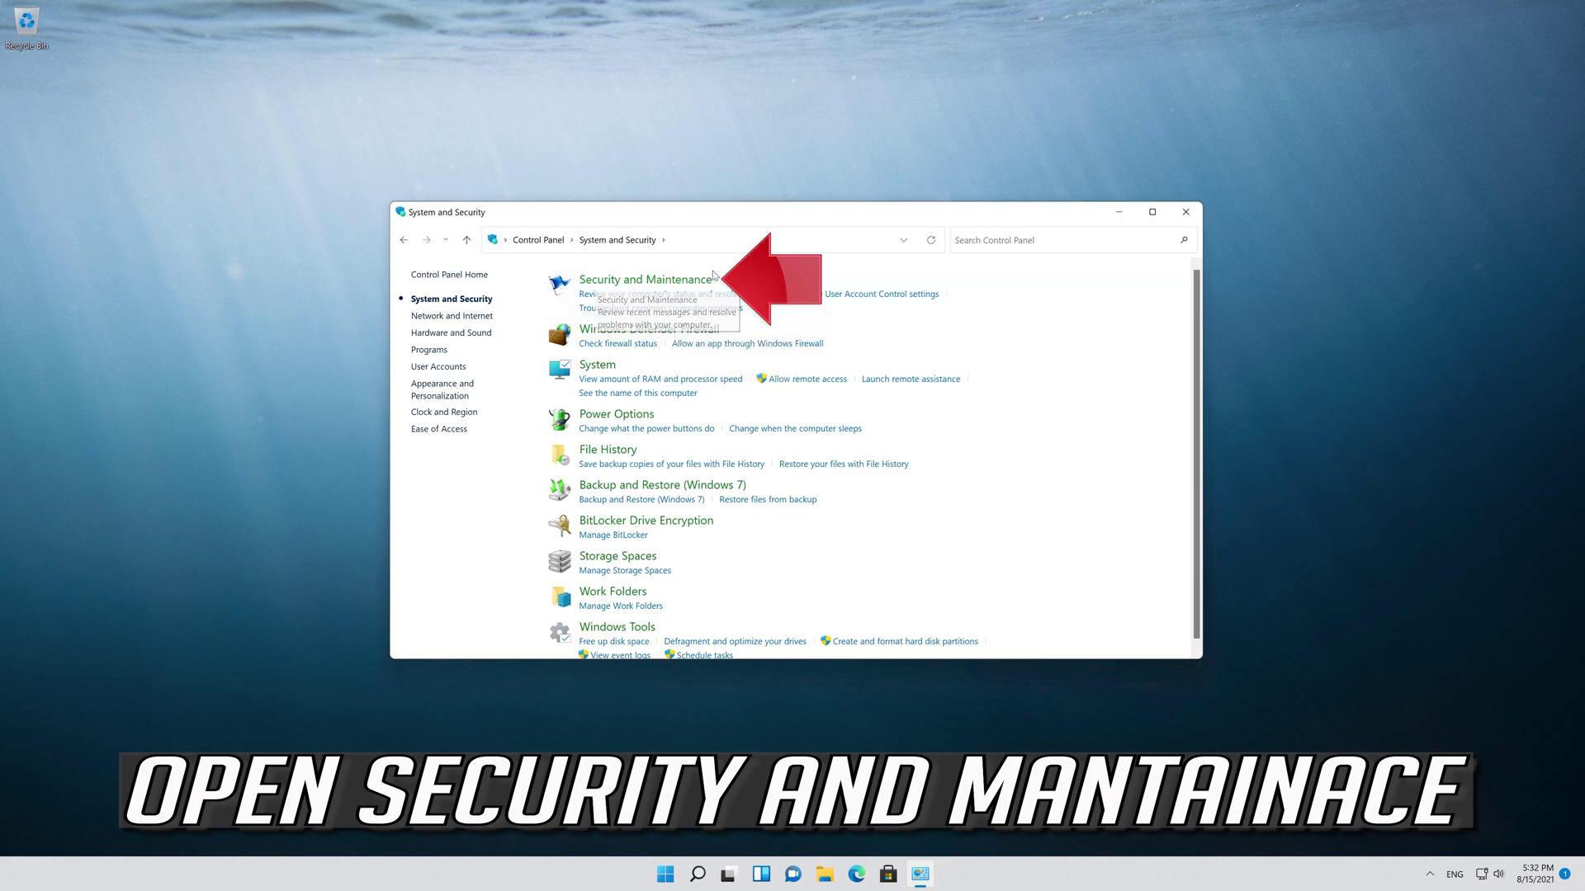
click(653, 286)
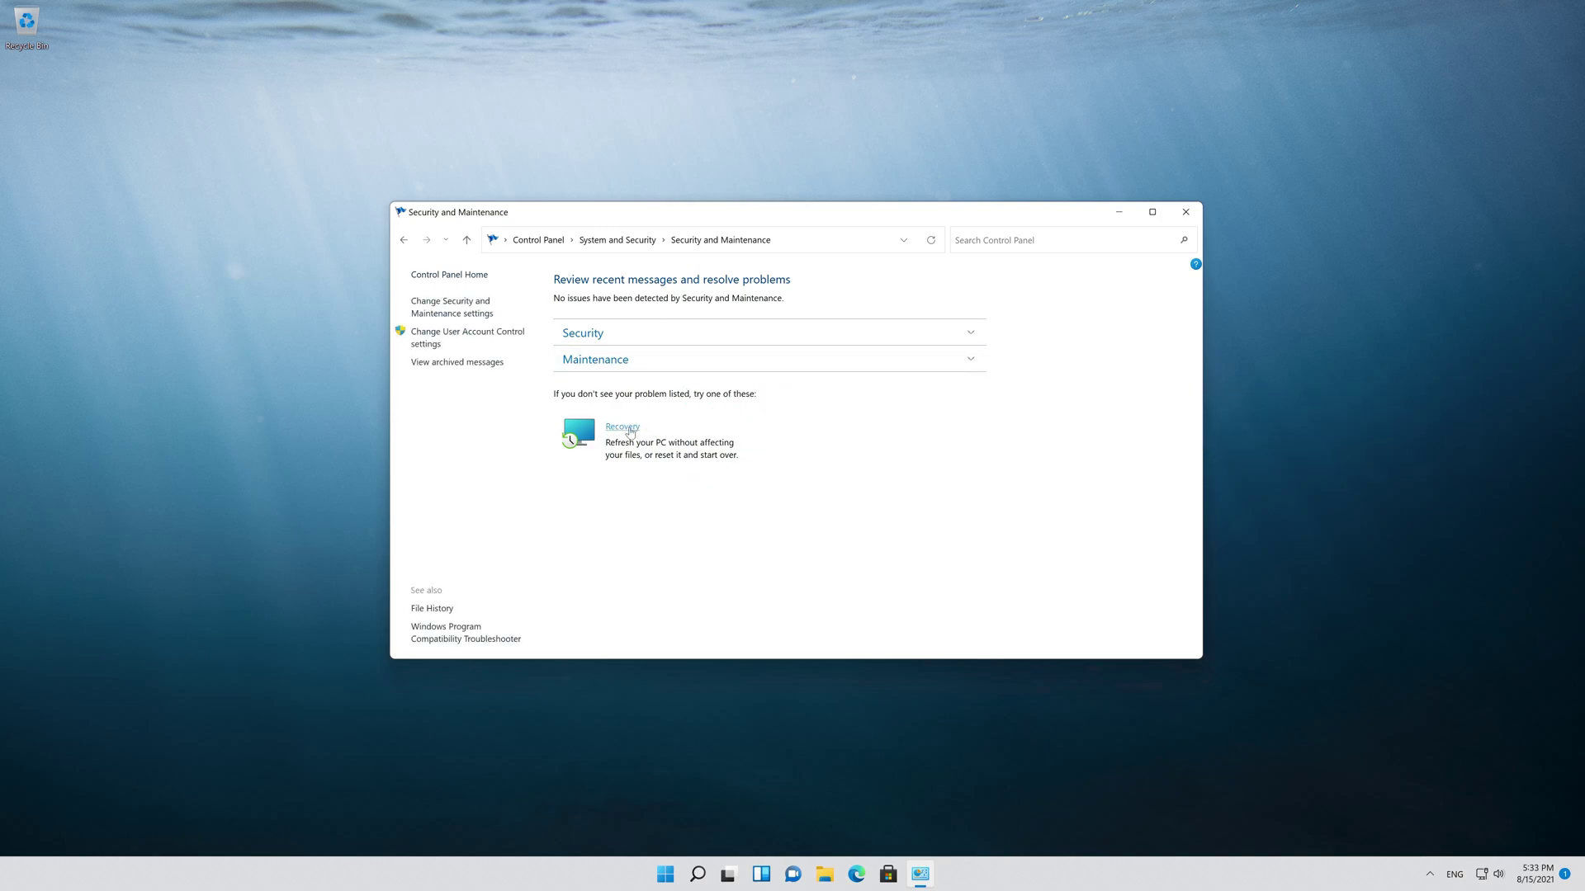
click(625, 428)
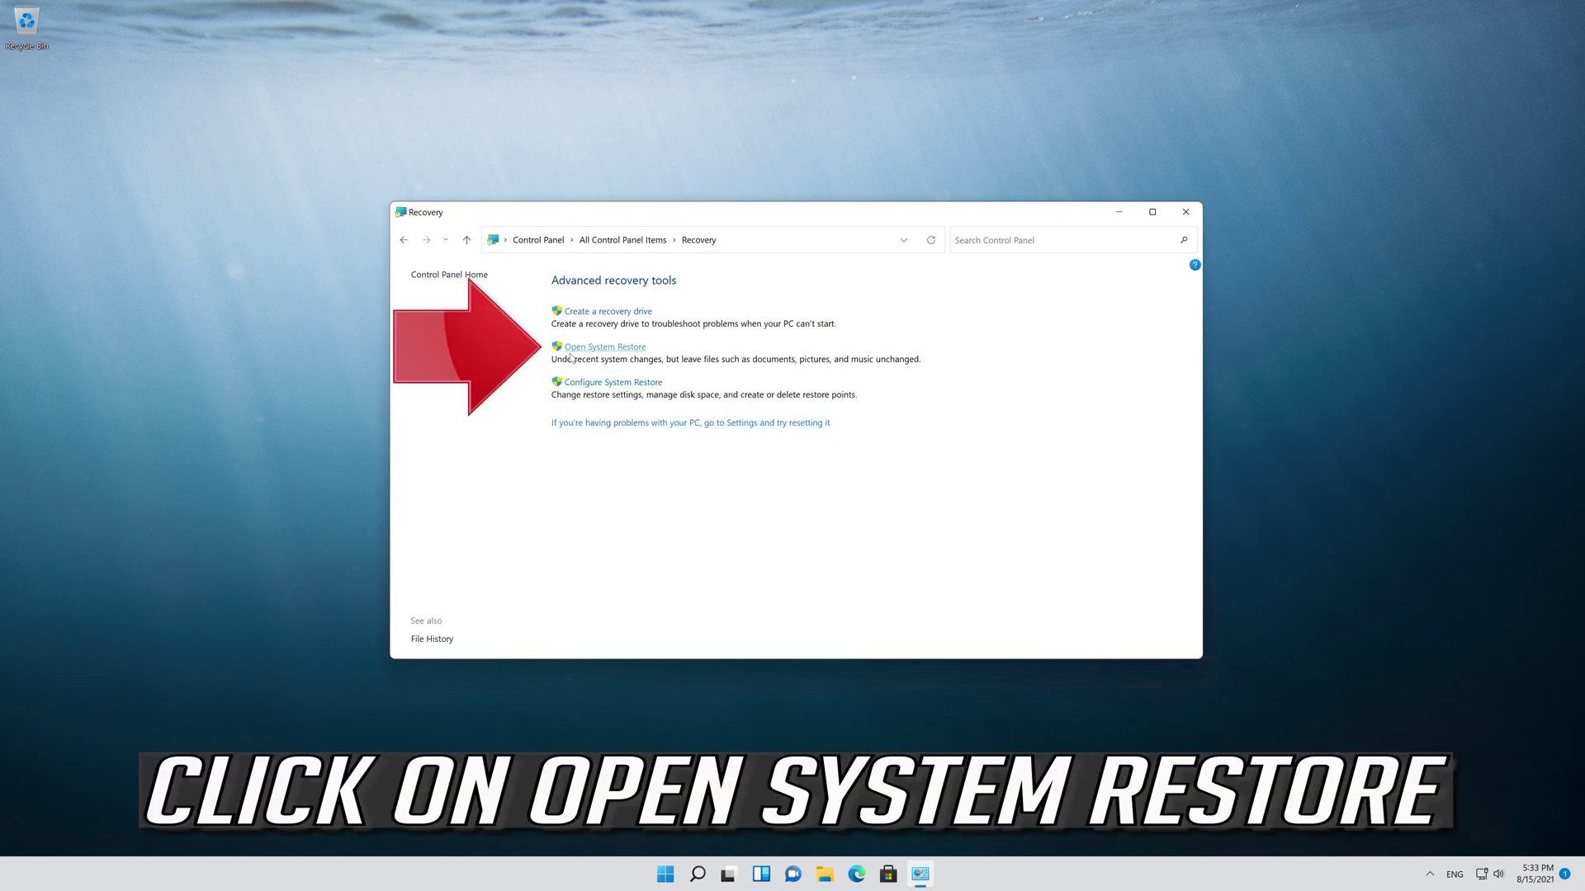
click(620, 350)
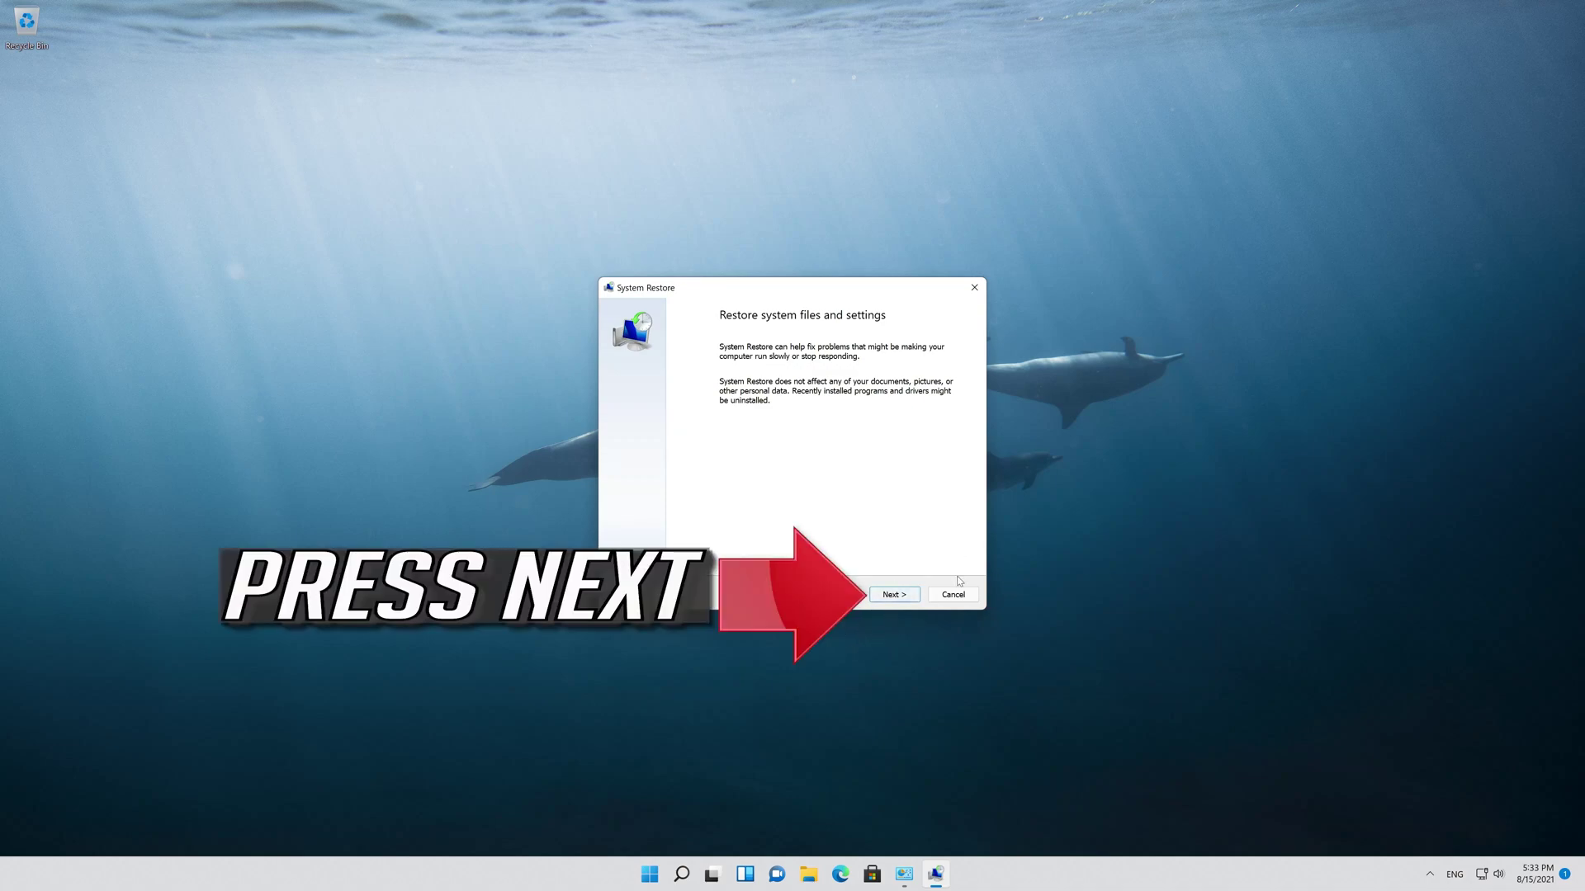
- Restore the computer to the manual "New restore point" of 8/15/2021 5:28:20 PM, and close the completion notice after the restart
click(913, 596)
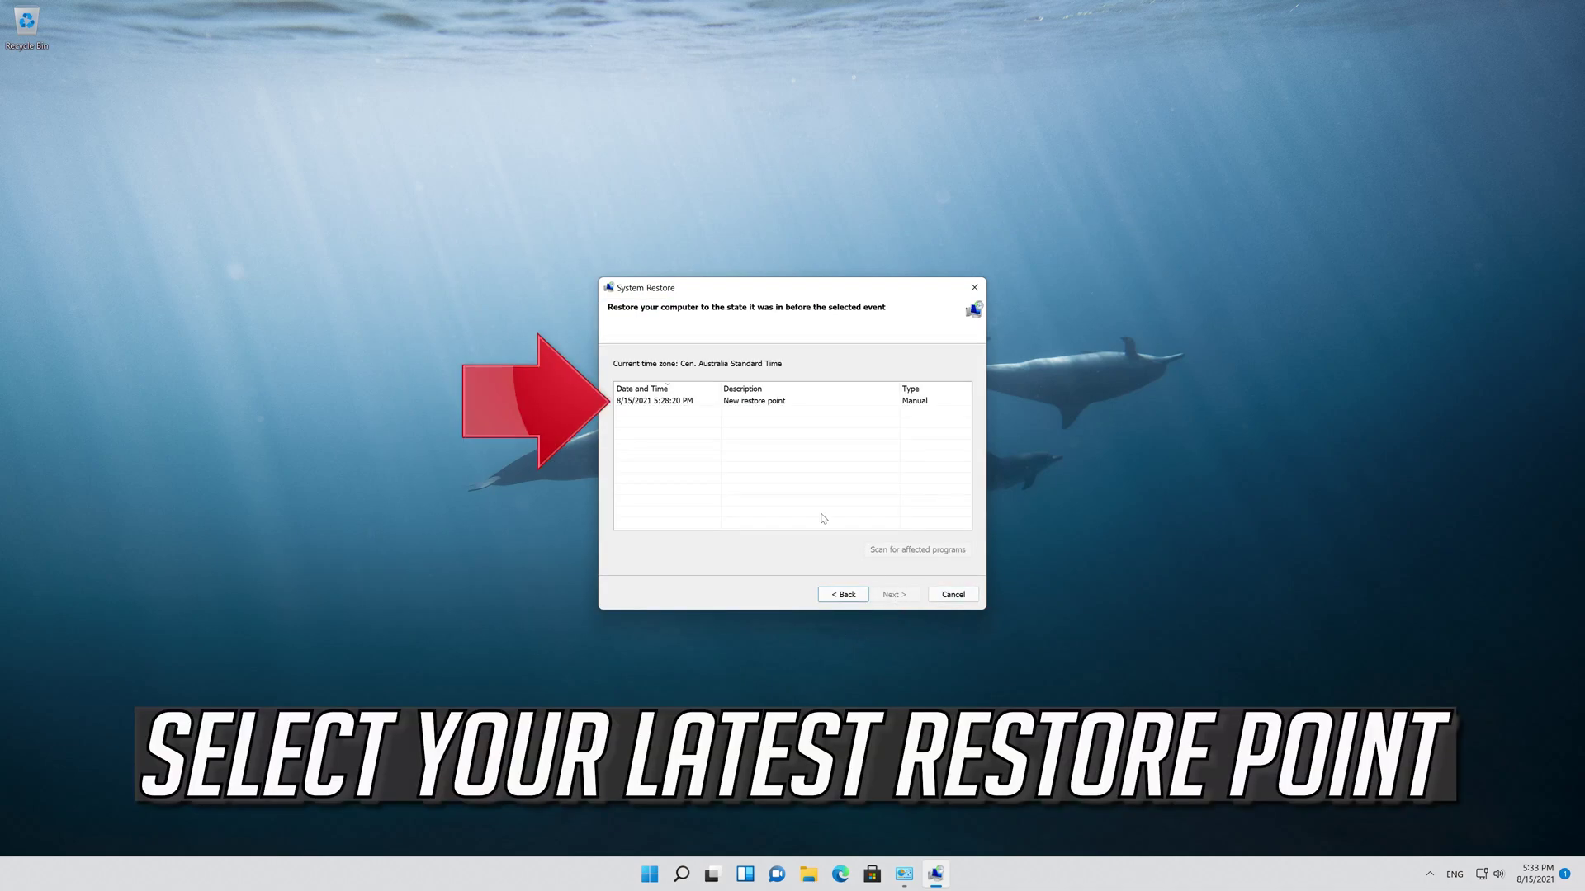
click(786, 403)
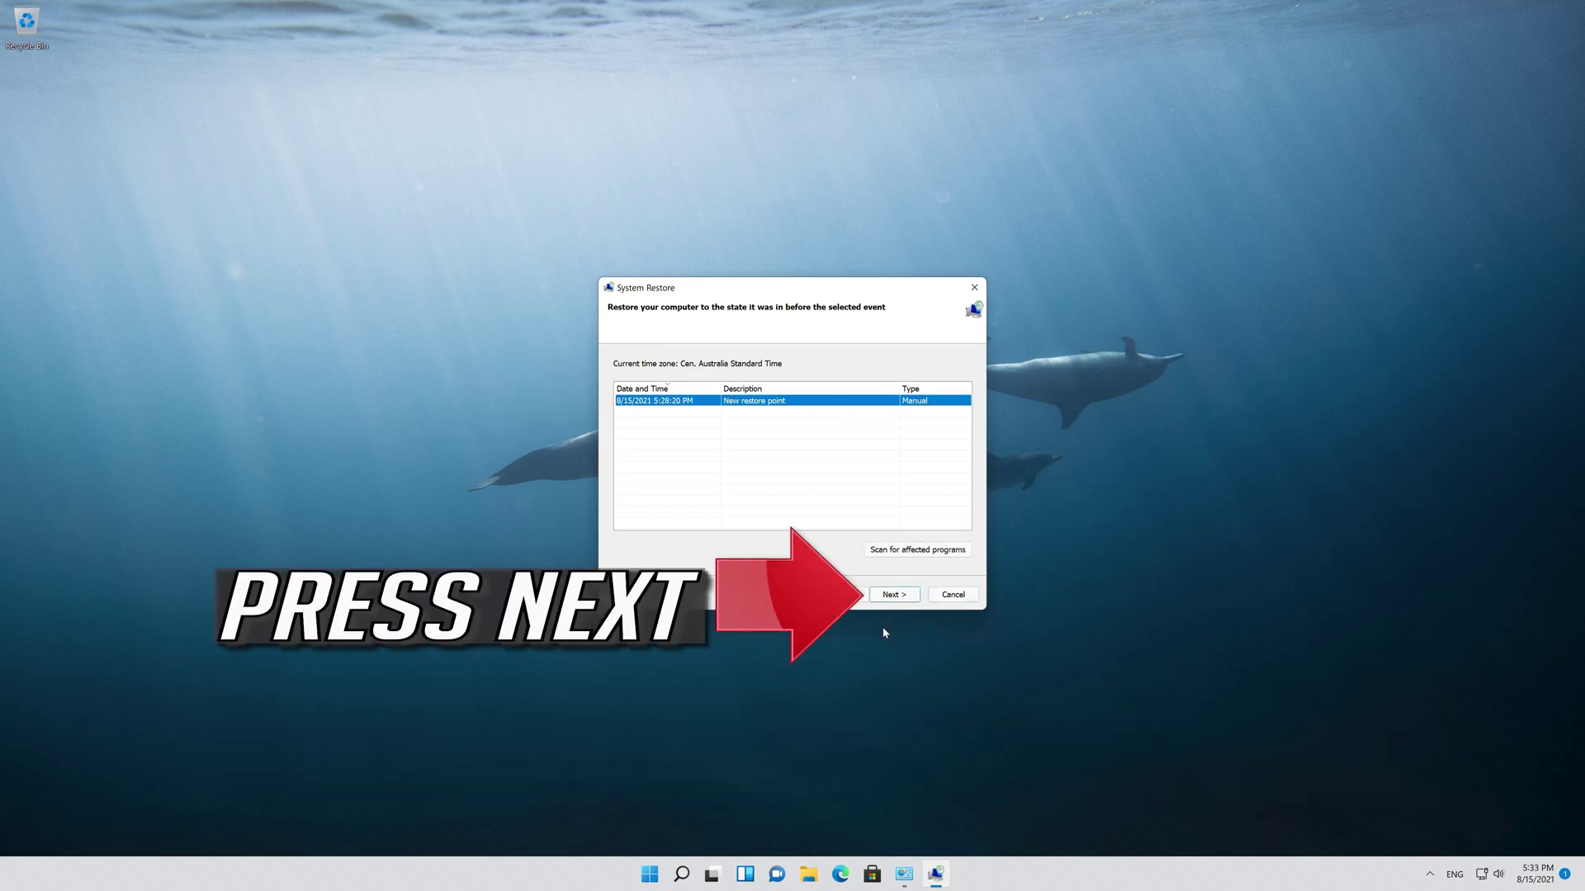
click(914, 596)
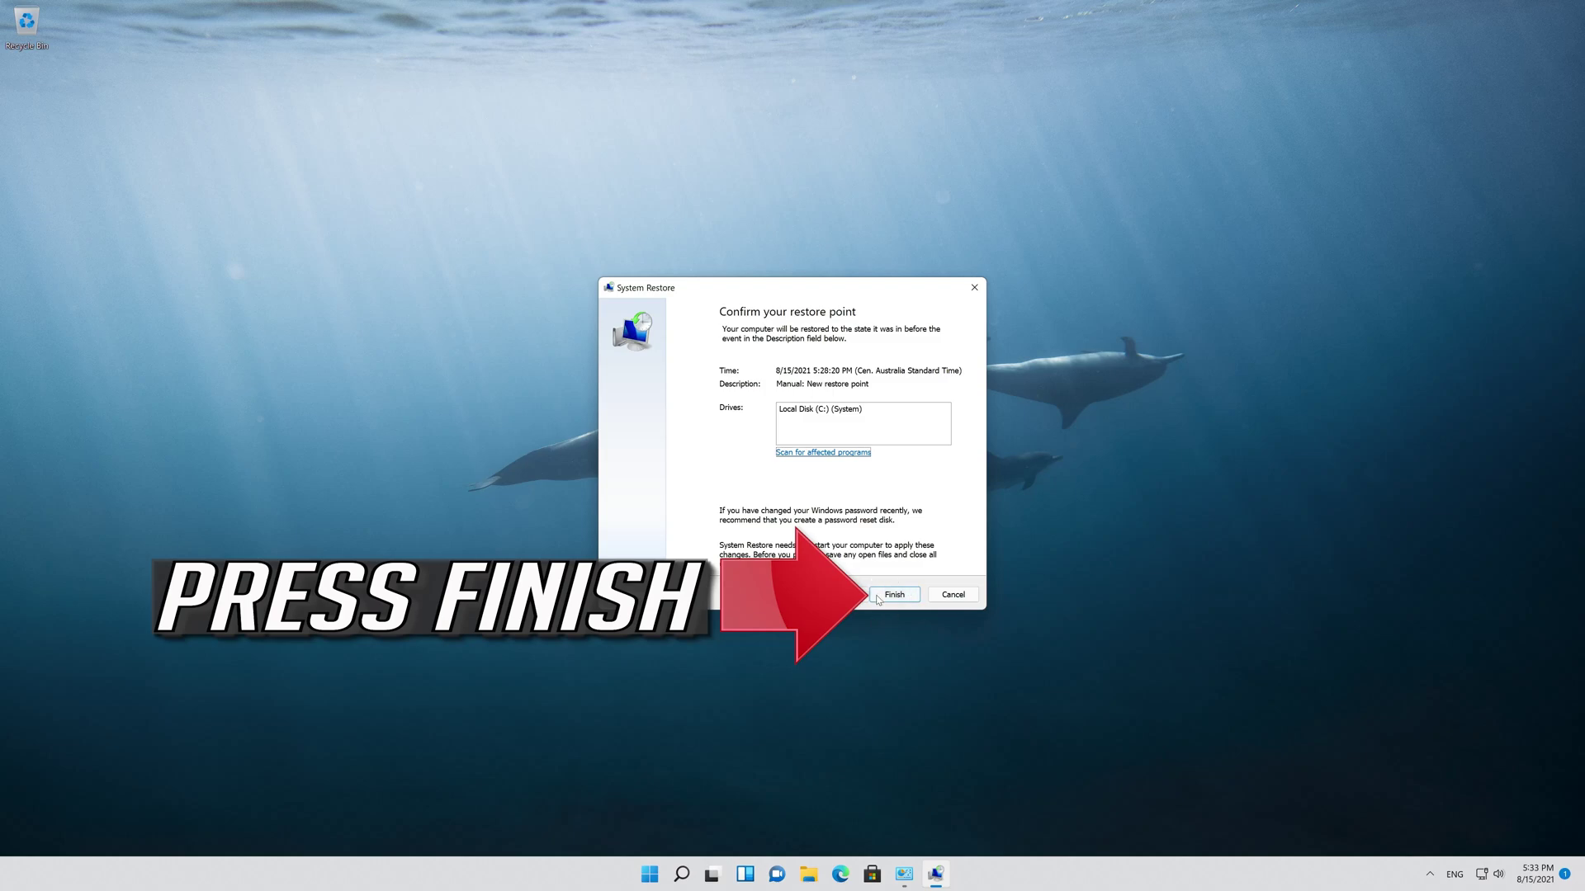
click(895, 595)
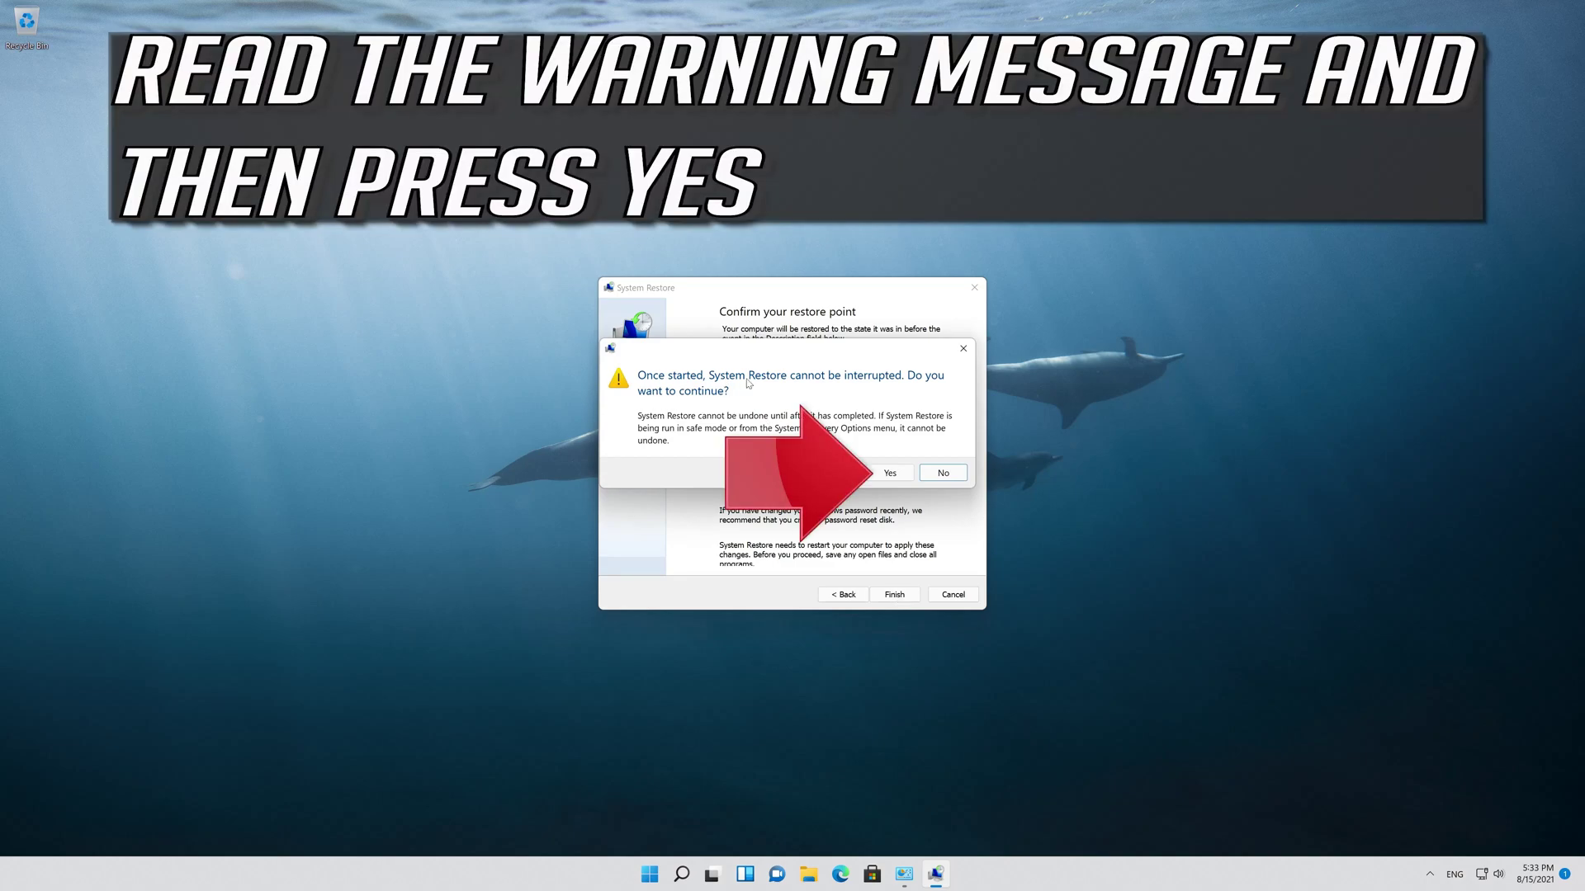
click(889, 473)
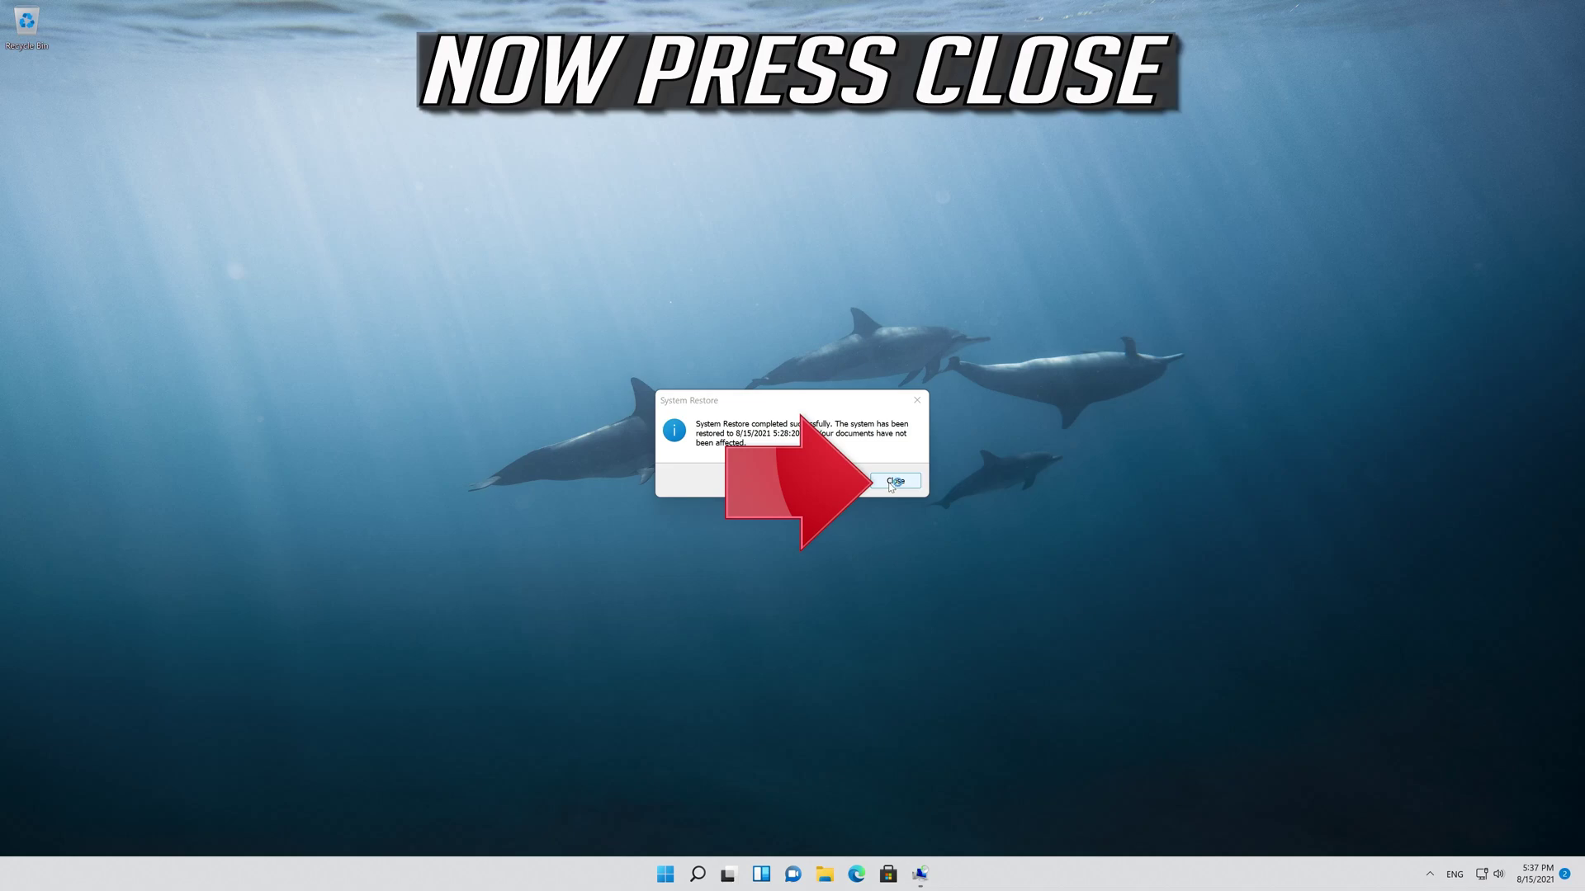
click(895, 482)
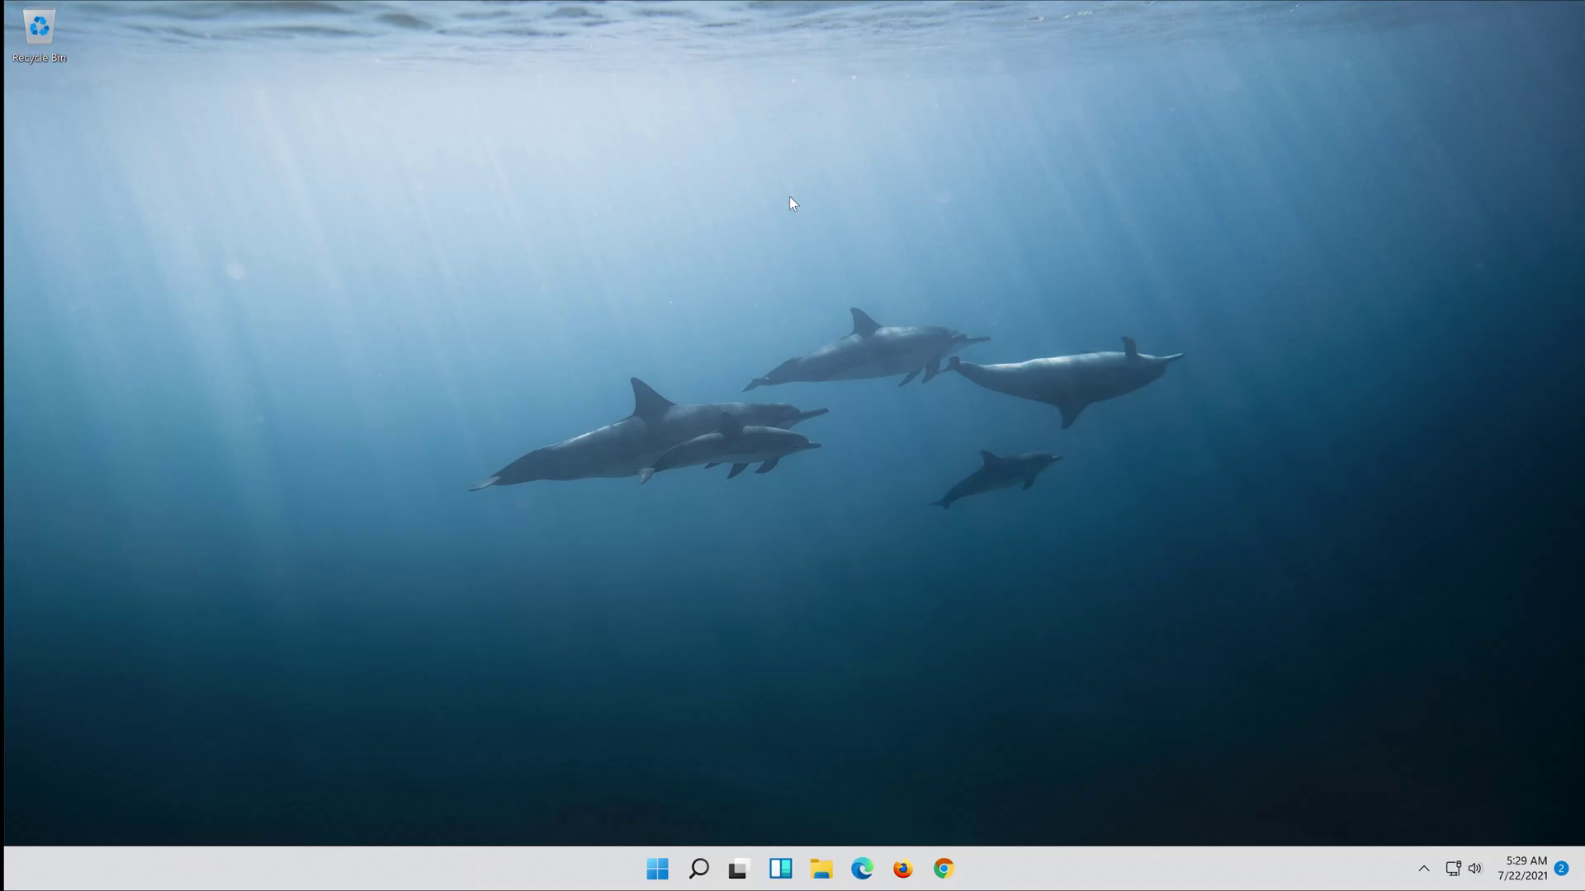
- Search Windows for "cmd" and start an elevated Command Prompt, approving the User Account Control request
click(658, 869)
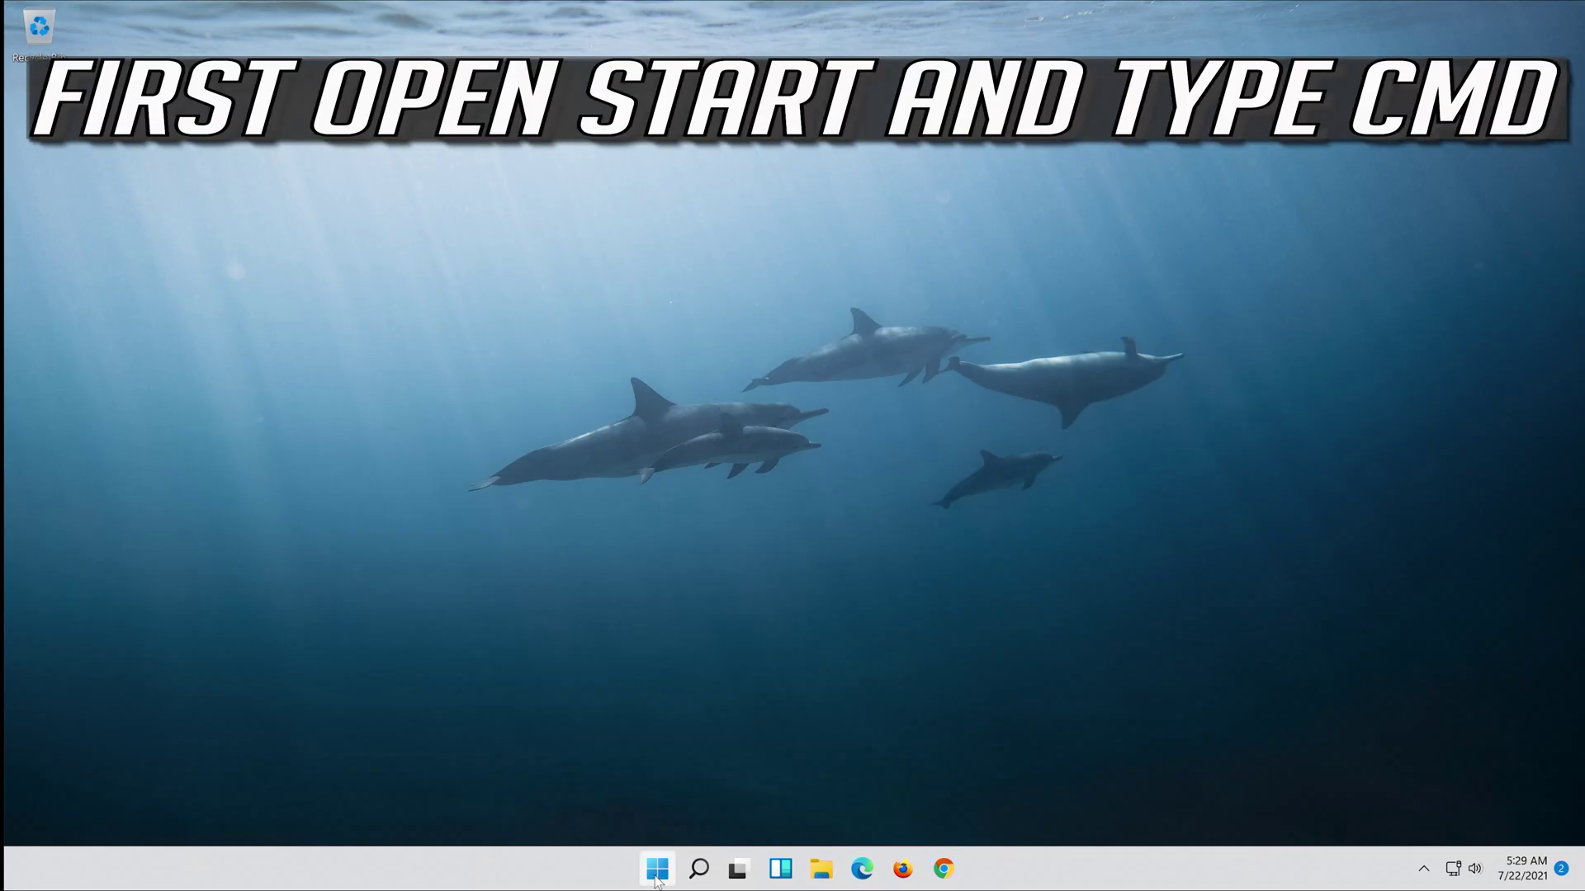
text(cmd)
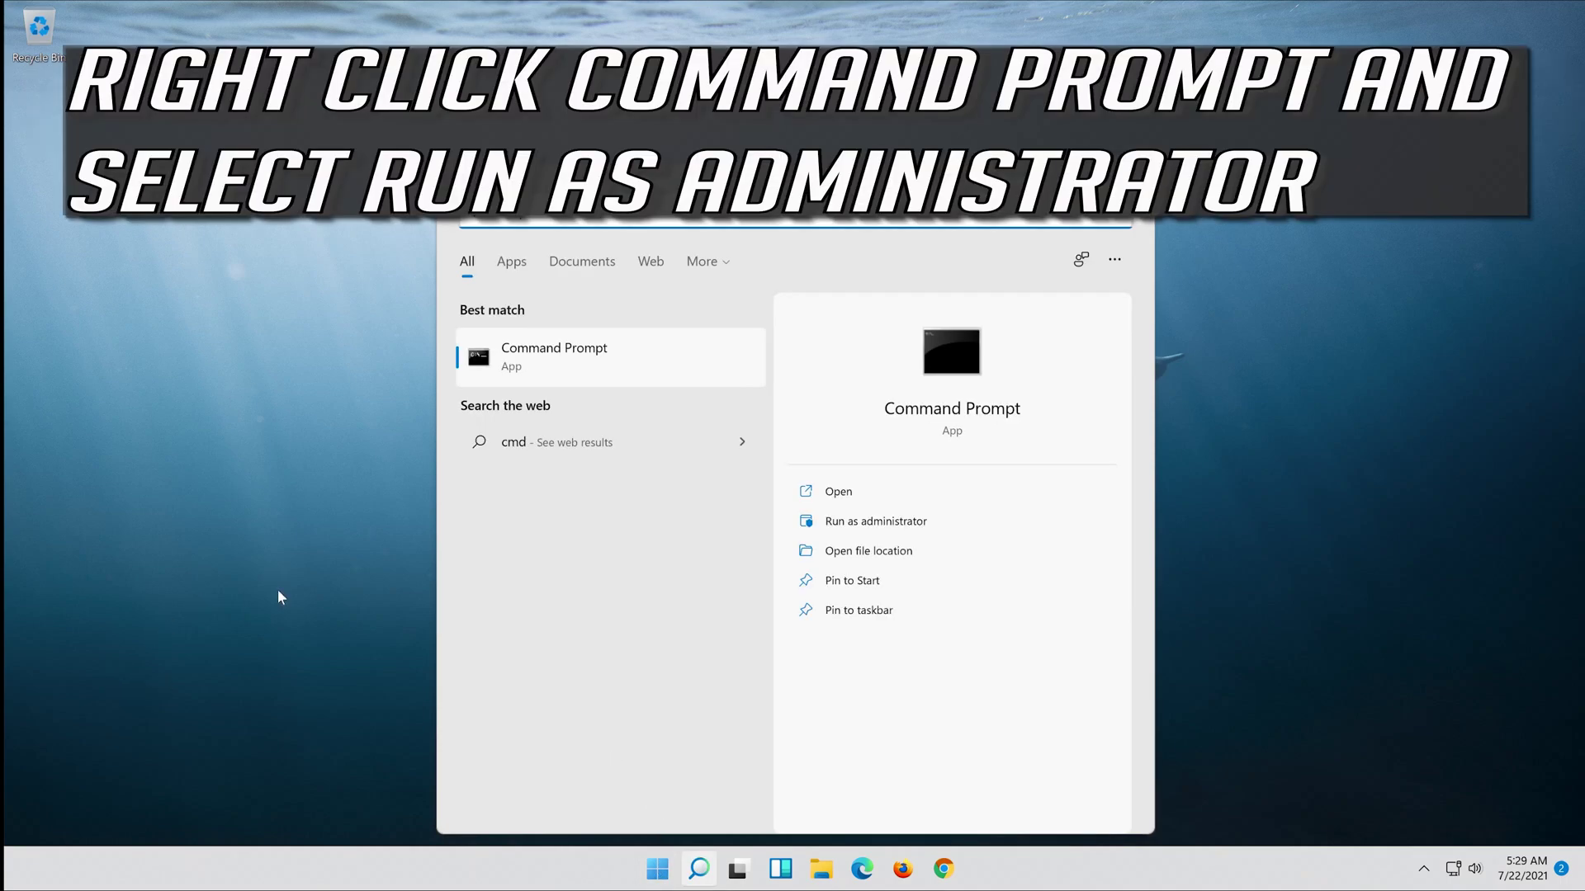
right_click(588, 347)
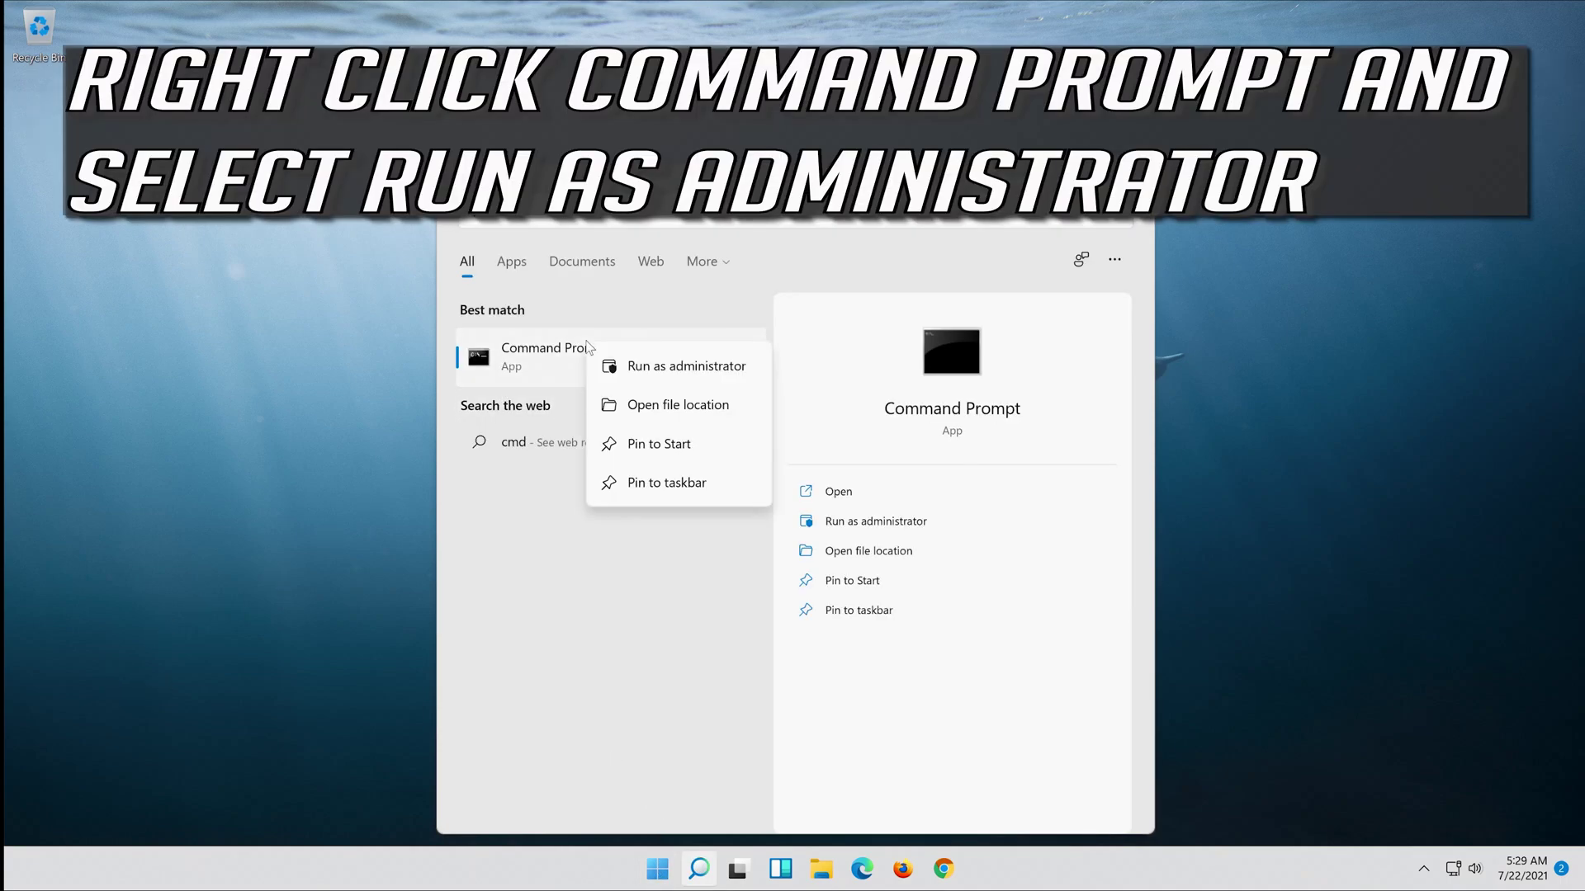
click(686, 371)
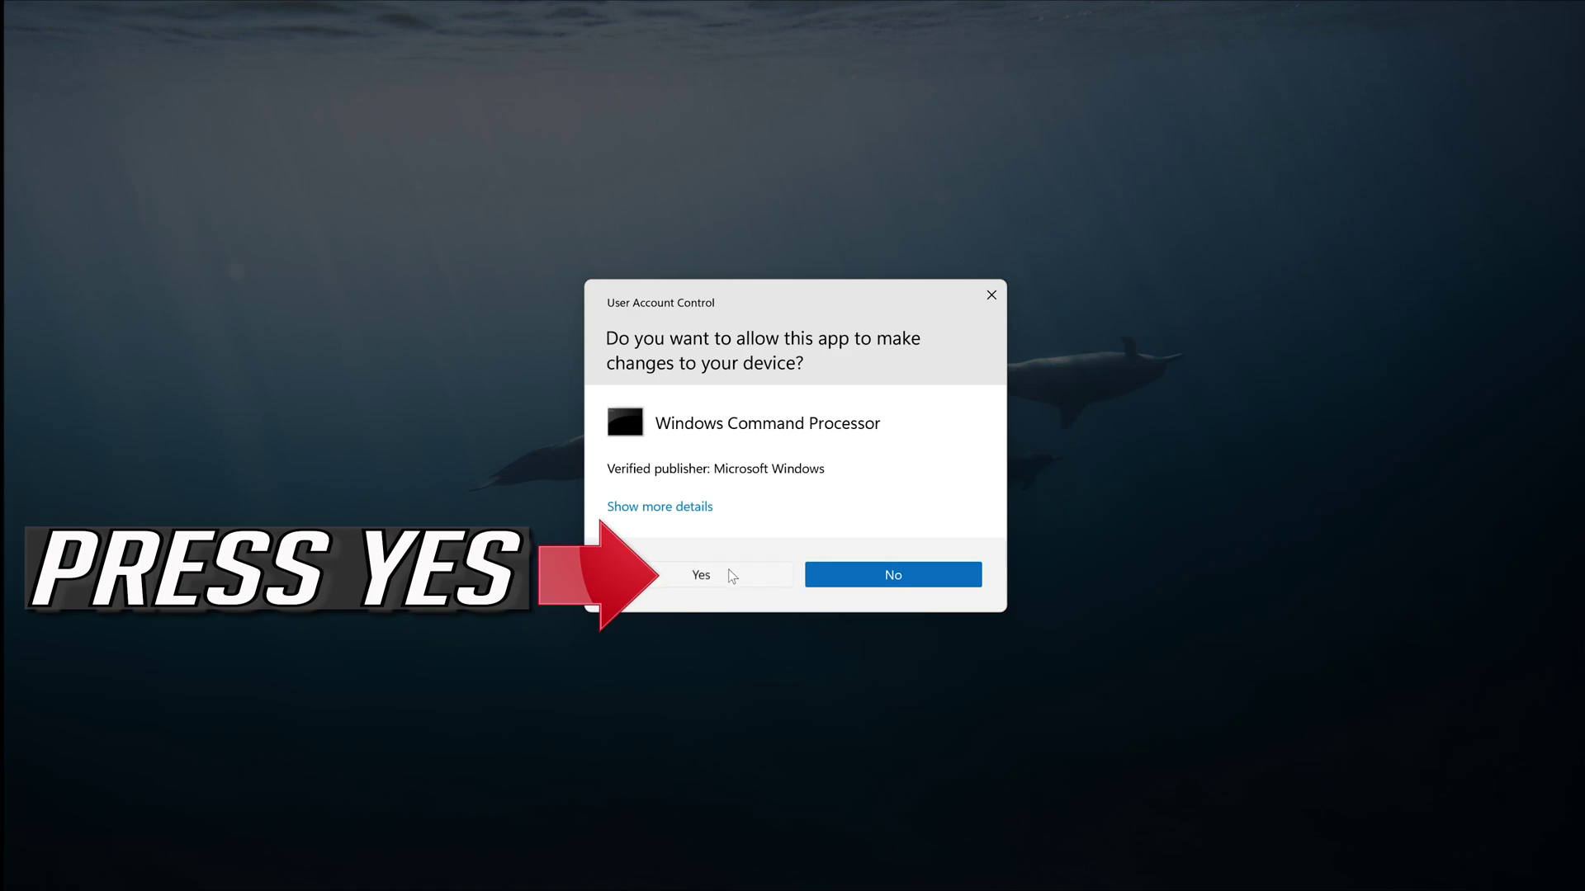
click(731, 575)
- Repair the Windows image with "Dism /Online /Cleanup-Image /RestoreHealth", and exit Command Prompt when the operation finishes
drag(473, 88, 798, 177)
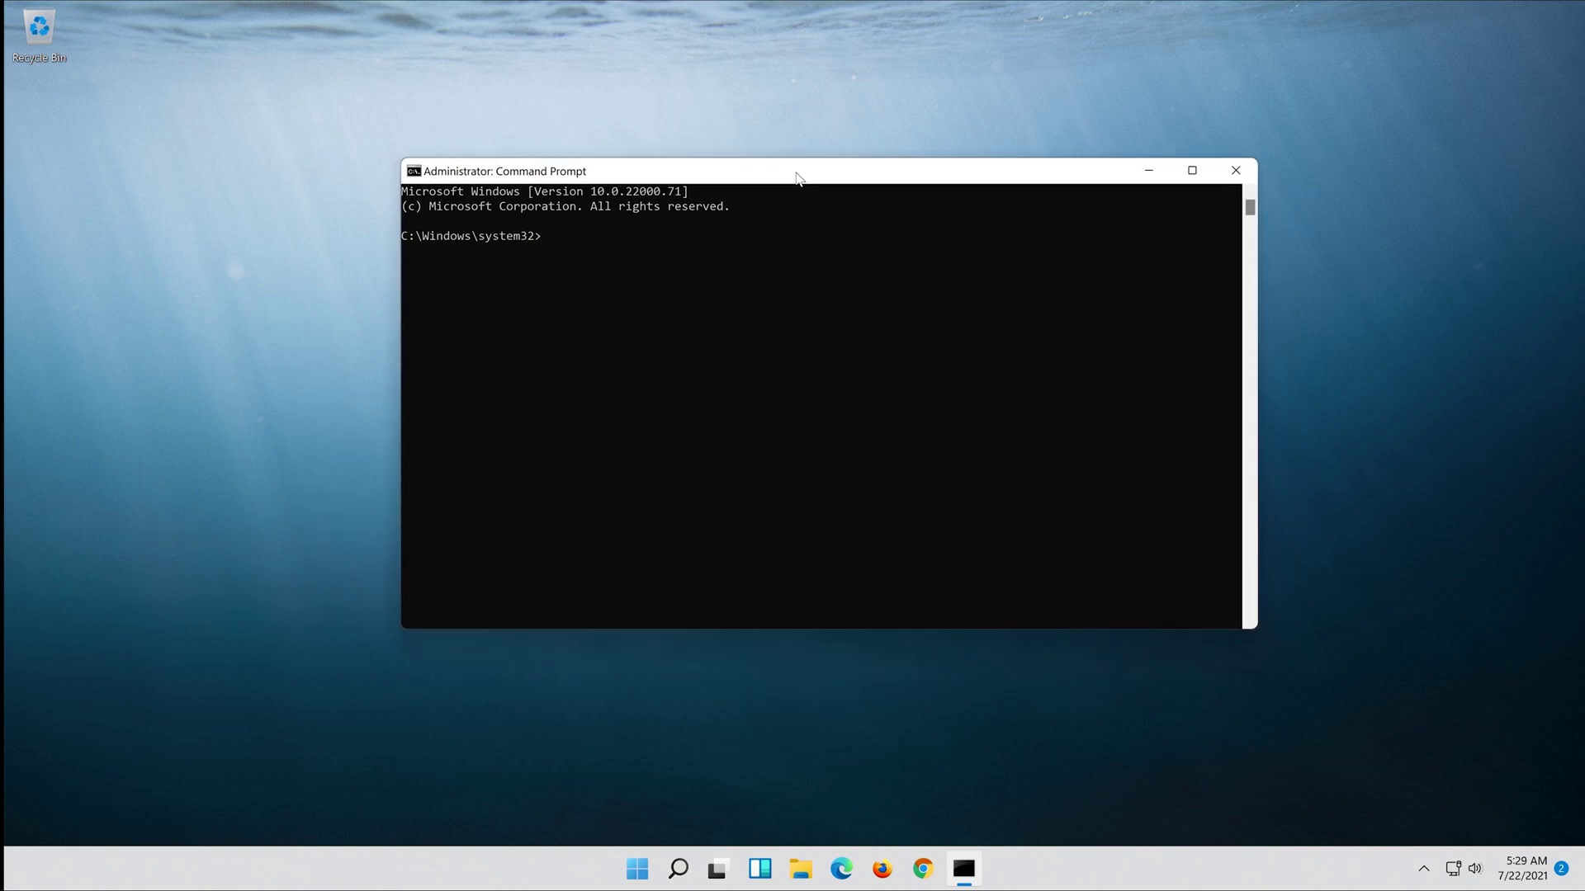
text(Dis)
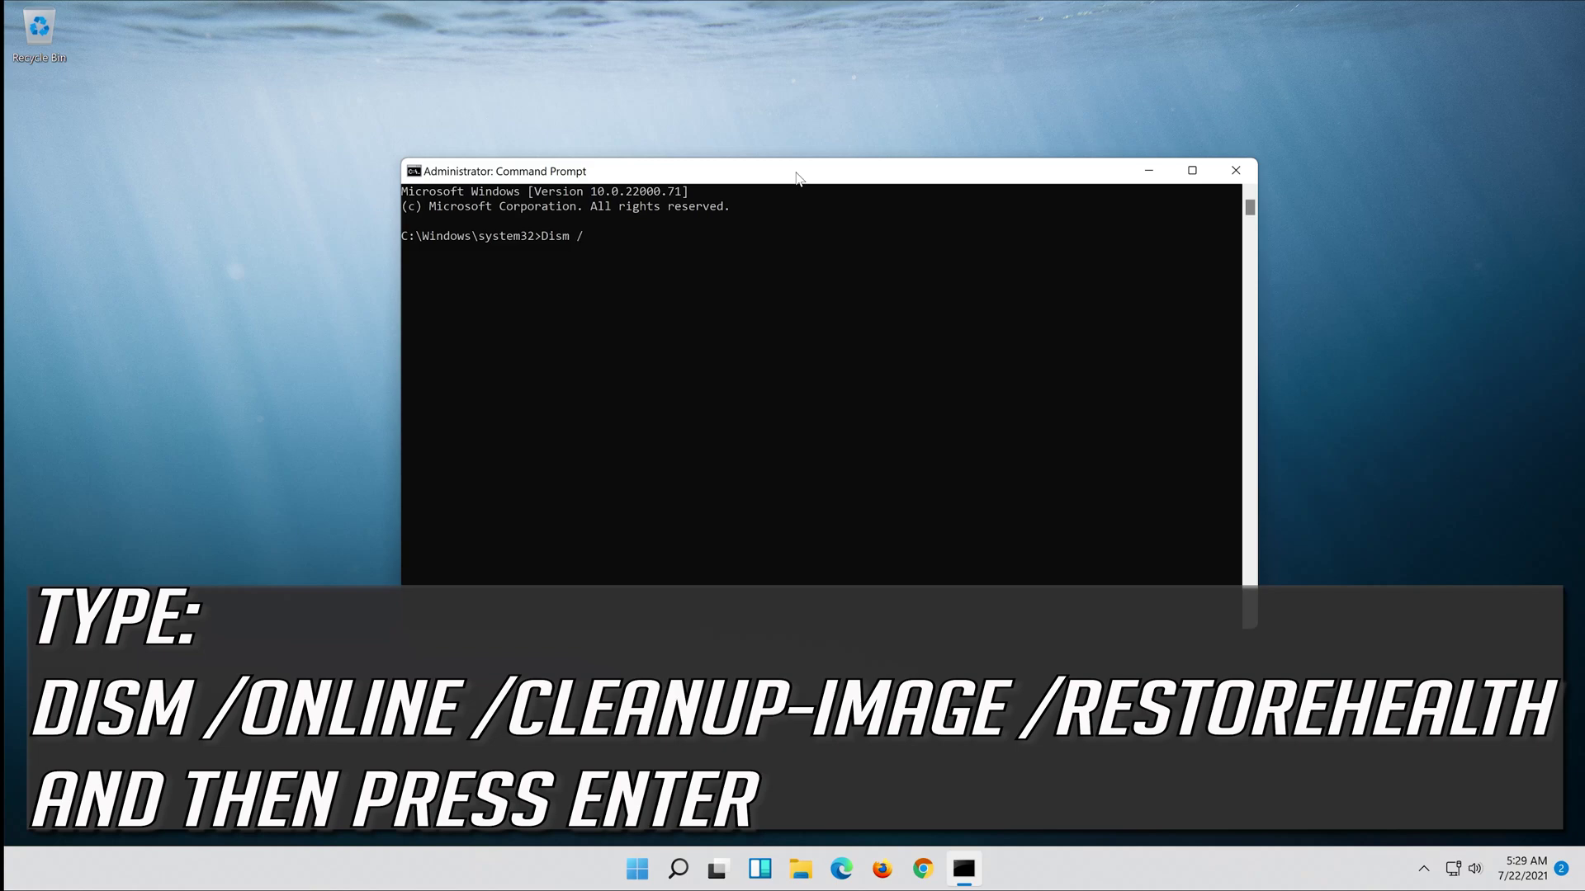
text(Online)
text(/Cleanup-Image /RestoreHea)
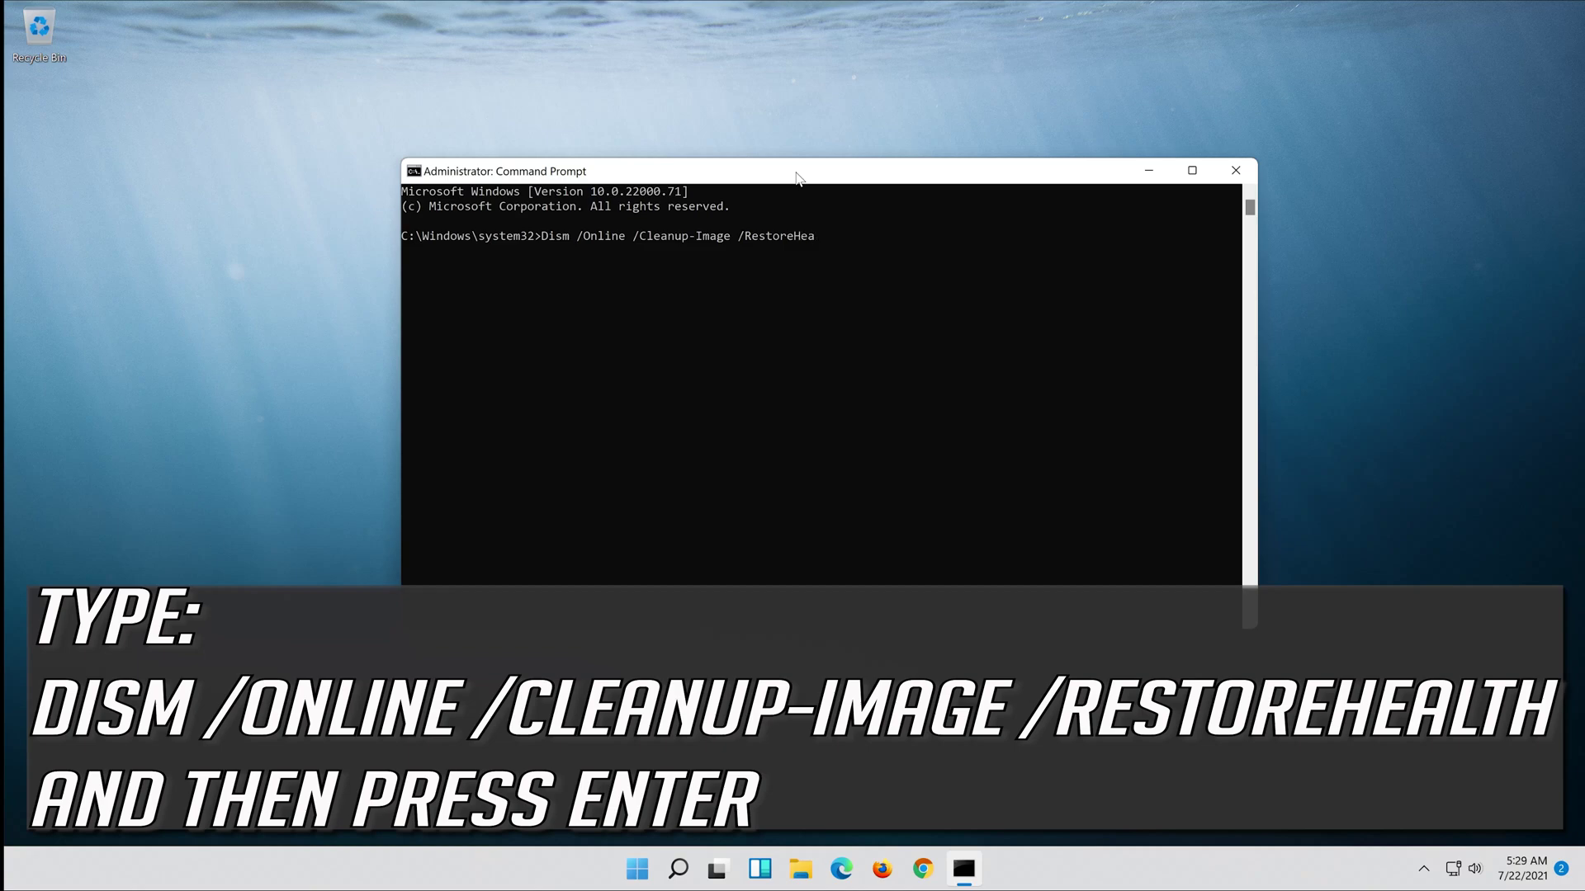
text(lth)
key(Return)
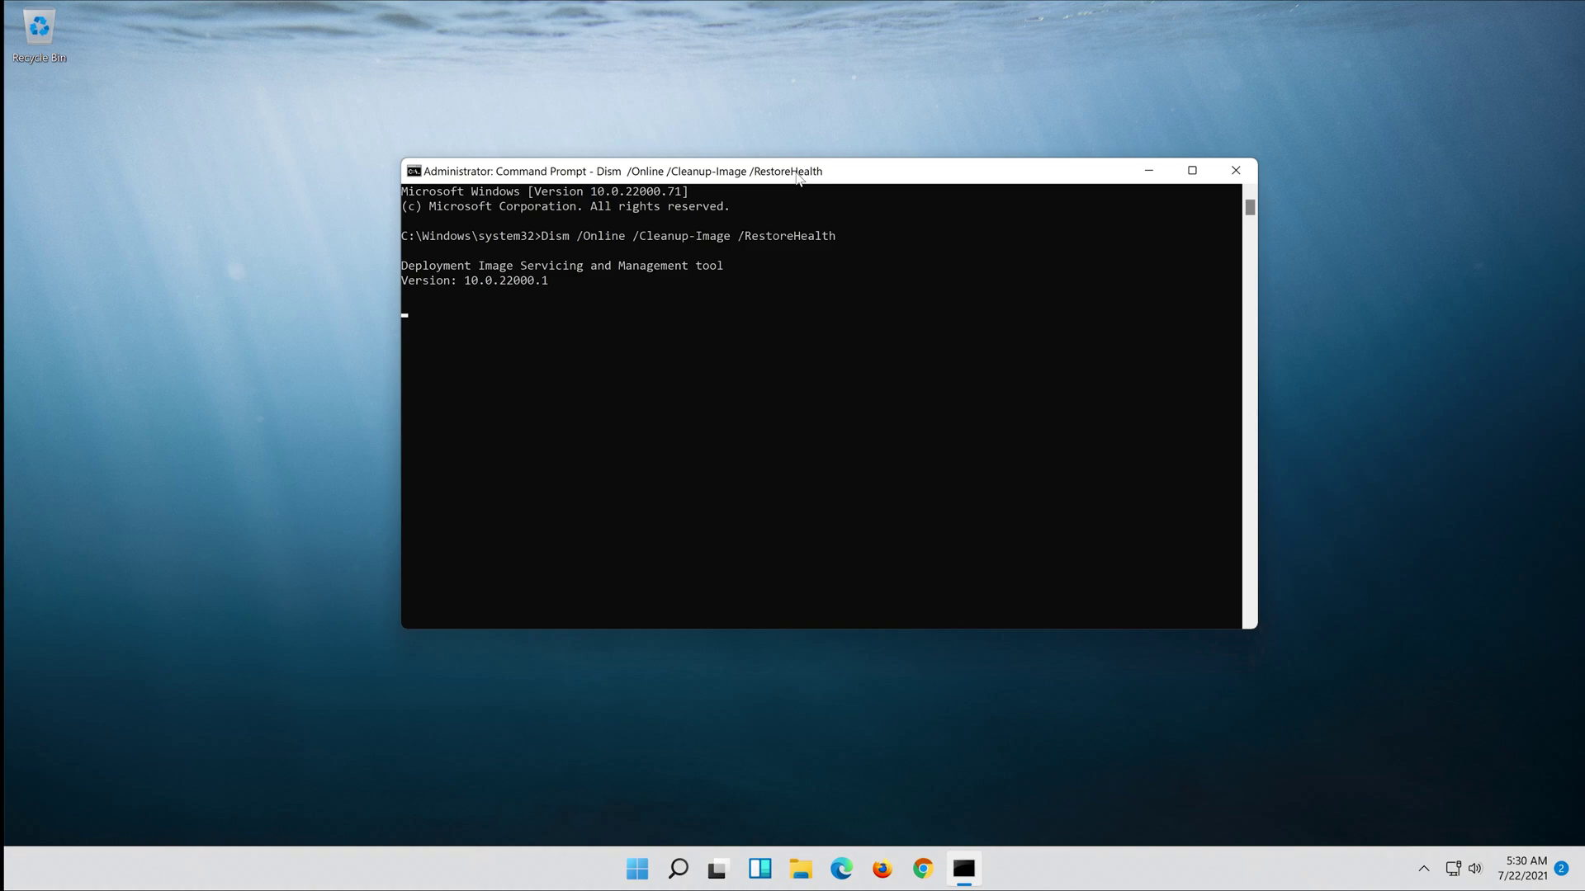
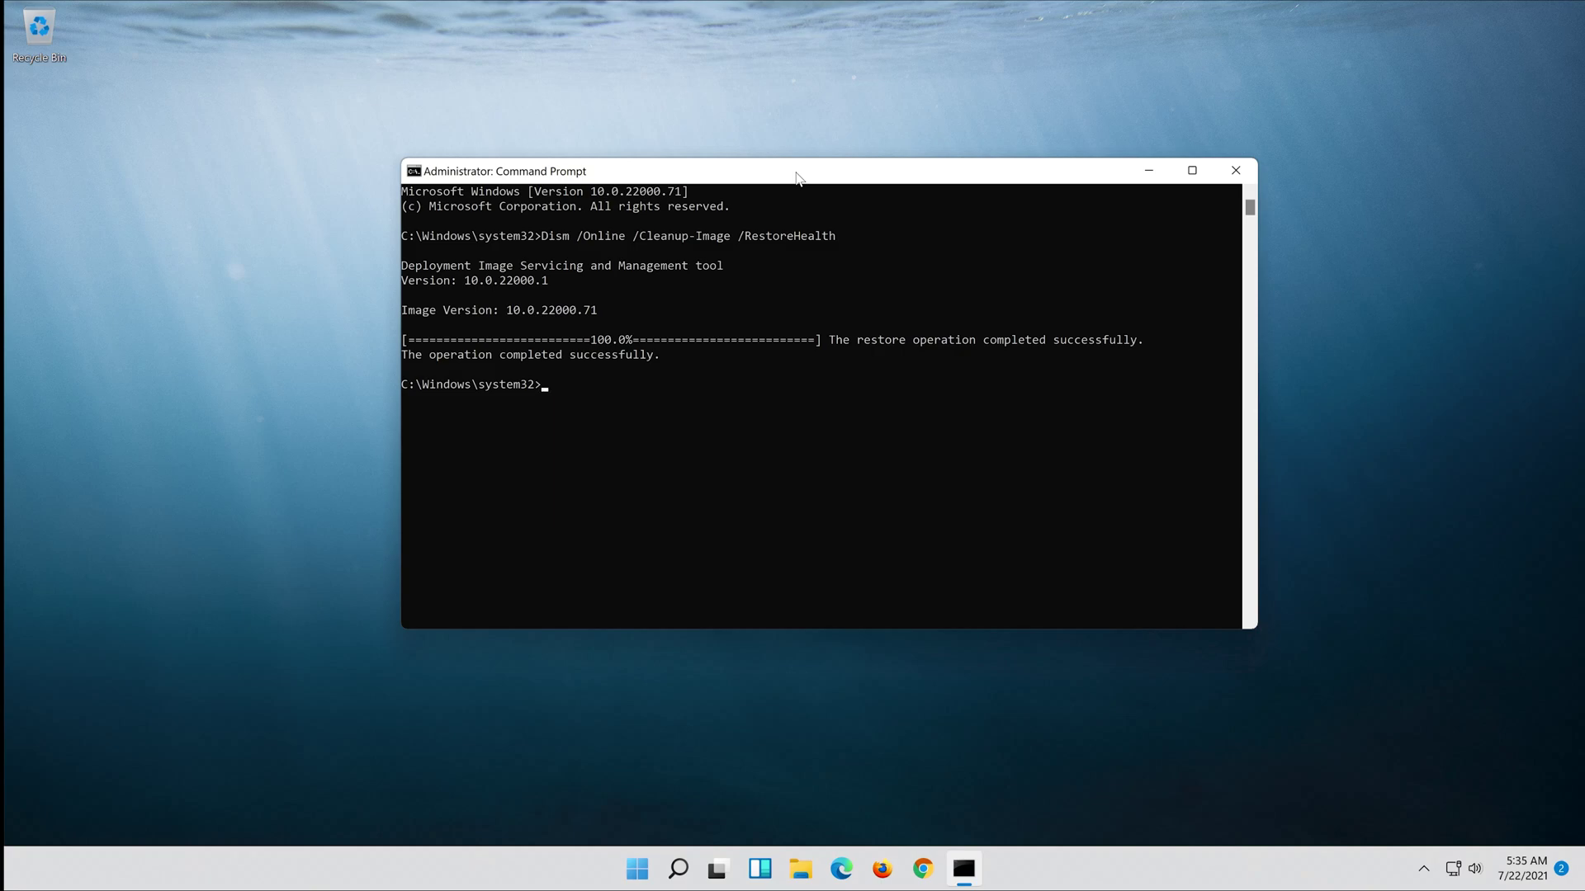
text(exit)
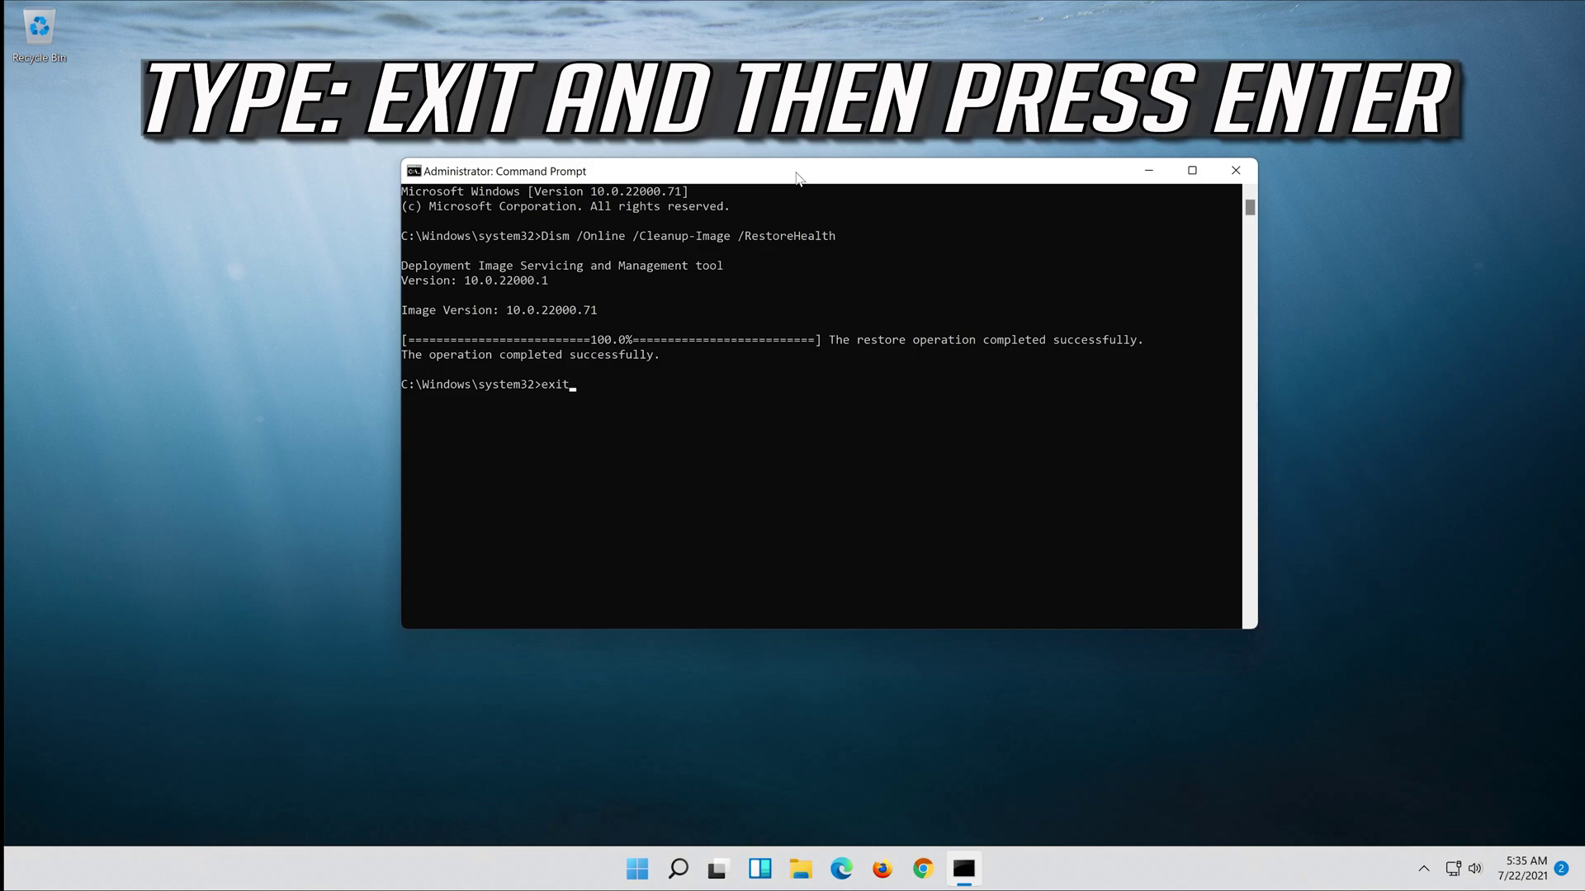
key(Return)
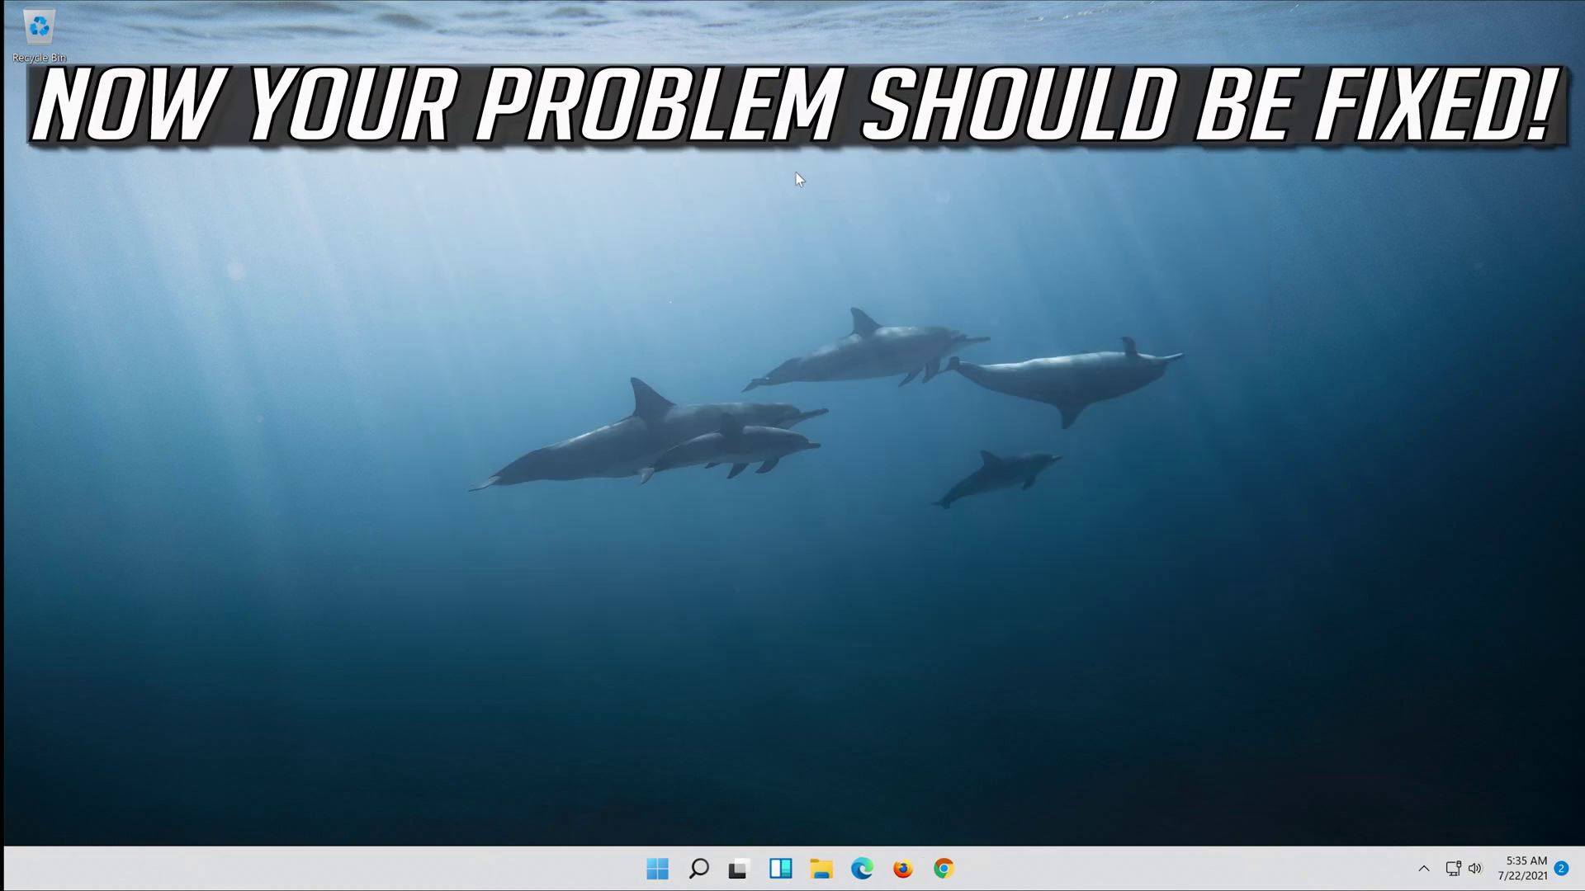